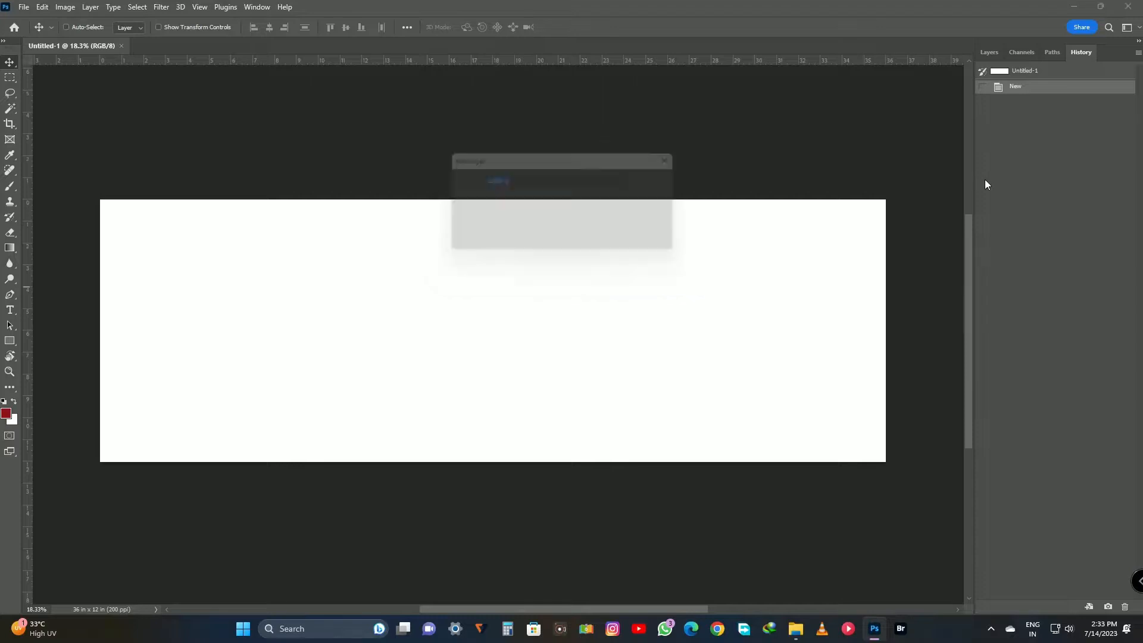
Add a new layer and paint its right half solid dark red with the rough-edged brush.
key("Return")
left_click(991, 52)
key("m")
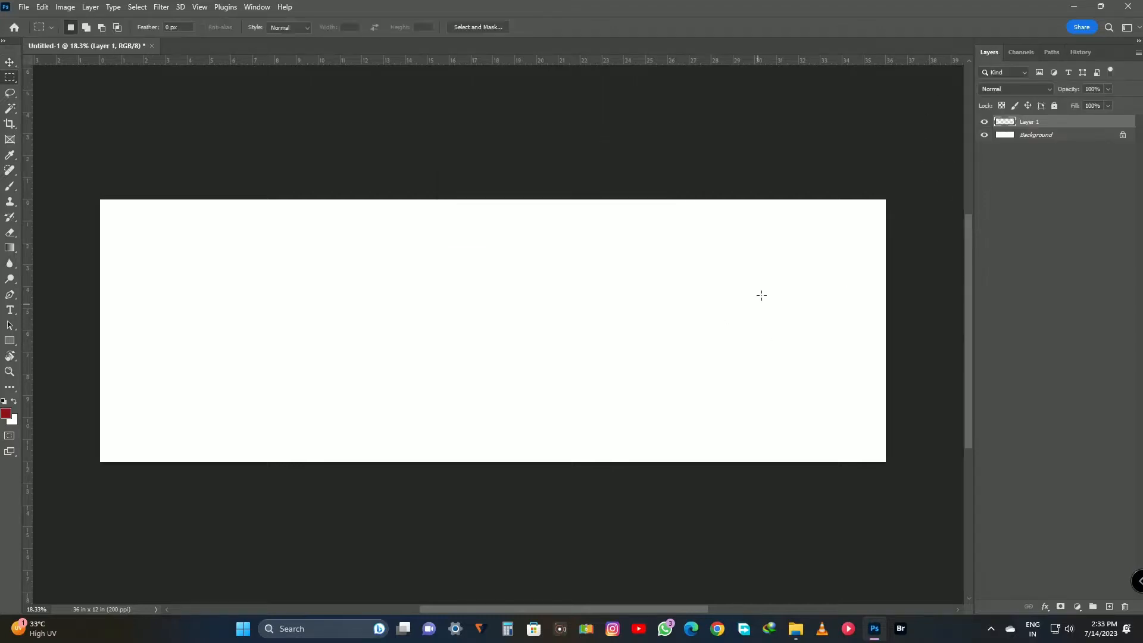
key("b")
mouse_move(824, 191)
left_mouse_down()
mouse_move(687, 432)
mouse_move(670, 218)
mouse_move(610, 429)
mouse_move(782, 415)
mouse_move(827, 436)
mouse_move(589, 449)
mouse_move(638, 294)
mouse_move(651, 346)
mouse_move(603, 203)
mouse_move(665, 209)
mouse_move(642, 367)
left_mouse_up()
Place photo 0B7A3756 clipped into the painted right-hand shape, enlarged and positioned so the couple stands within it.
mouse_move(796, 629)
left_click(819, 587)
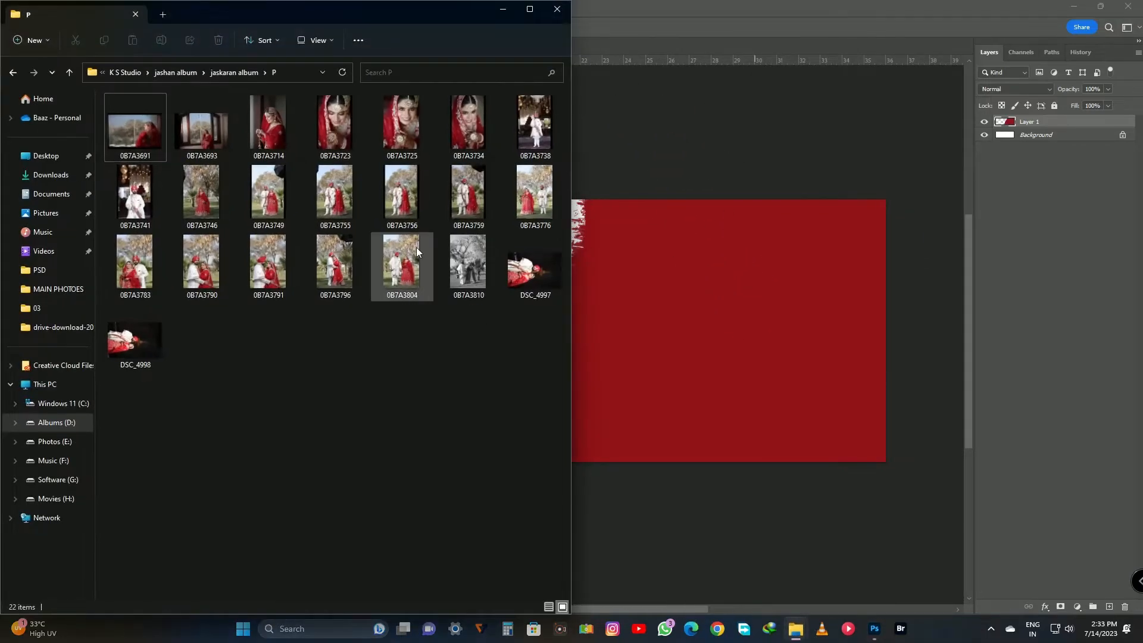
left_click_drag(411, 199, 809, 382)
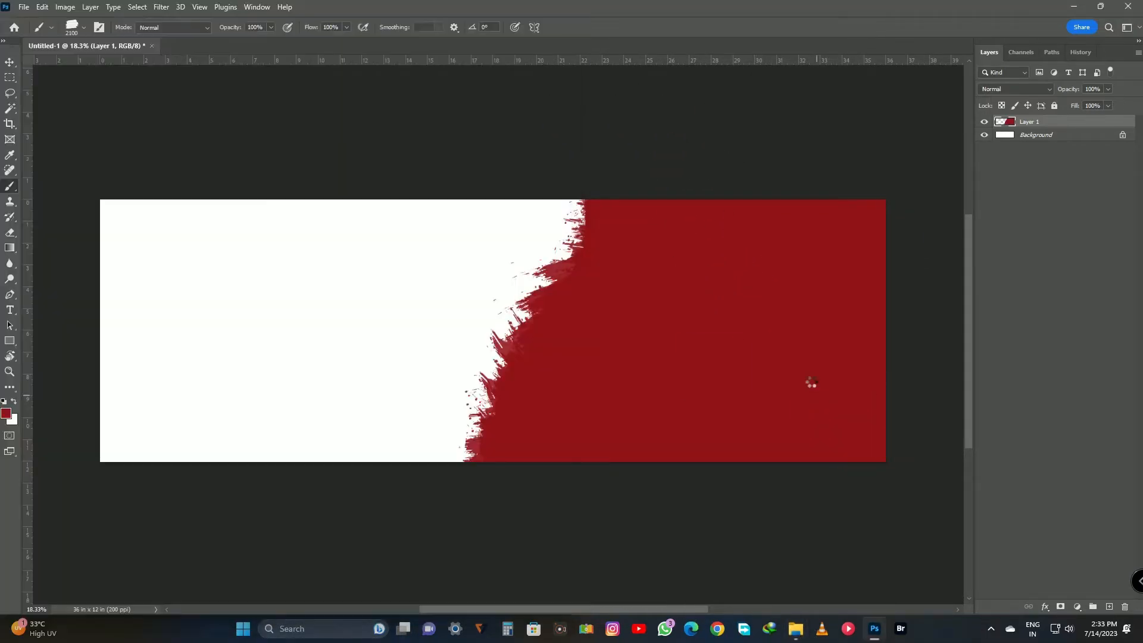
left_click_drag(586, 331, 701, 332)
left_click_drag(551, 406, 776, 426)
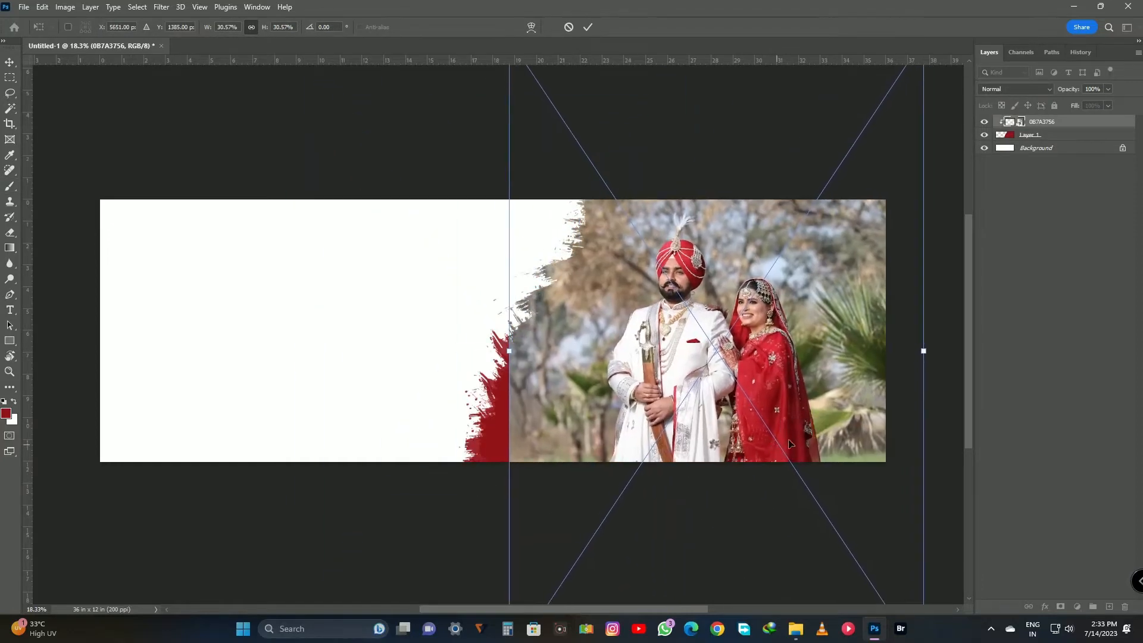
left_click_drag(927, 350, 922, 358)
key("Return")
Stretch a copied strip of the photo's left edge over the uncovered red, and merge the right-hand picture's layers into one.
key("m")
left_click_drag(449, 199, 574, 504)
key("ctrl+j")
key("ctrl+t")
left_click_drag(508, 331, 446, 348)
key("Return")
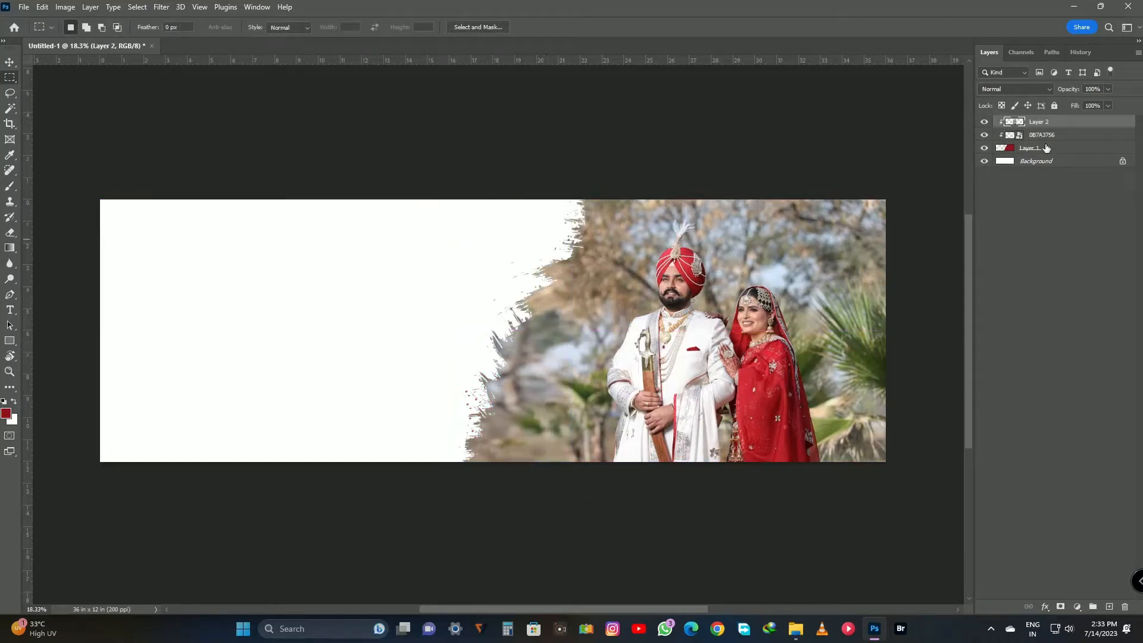
key("ctrl+e")
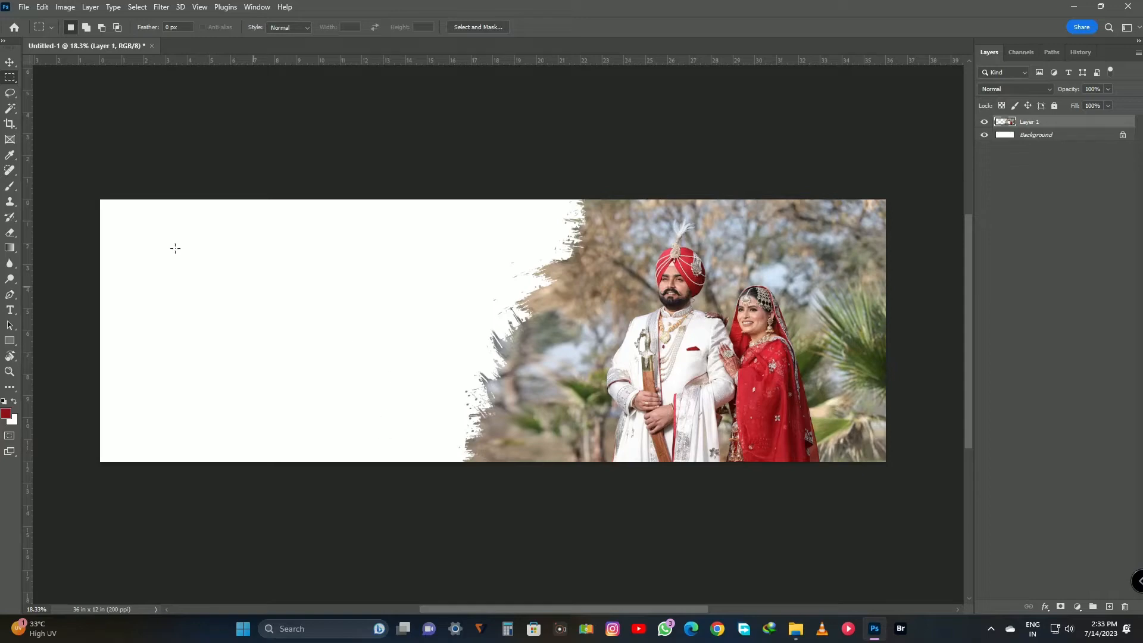
Add a new layer and paint a dark red rough-edged area down the left side of the page.
key("ctrl+shift+alt+n")
key("b")
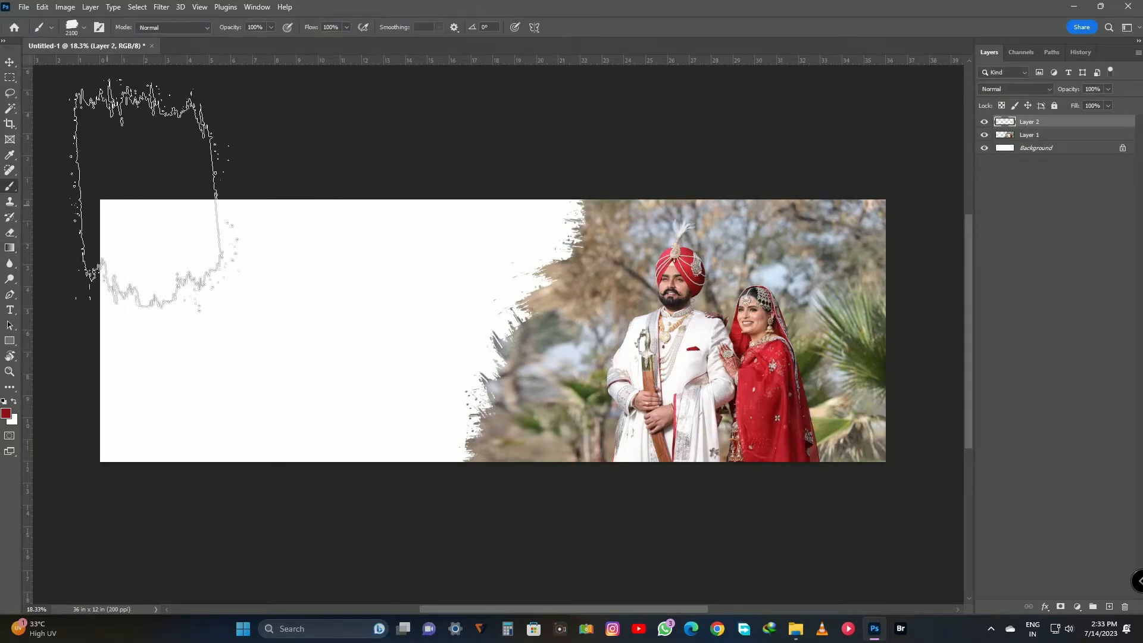
mouse_move(151, 191)
left_mouse_down()
mouse_move(125, 392)
mouse_move(175, 201)
mouse_move(176, 394)
mouse_move(167, 214)
left_mouse_up()
key("space")
left_click_drag(425, 412, 580, 395)
Place photo 0B7A3796 clipped into the left painted shape, scaled and positioned to show the couple full-length.
mouse_move(796, 628)
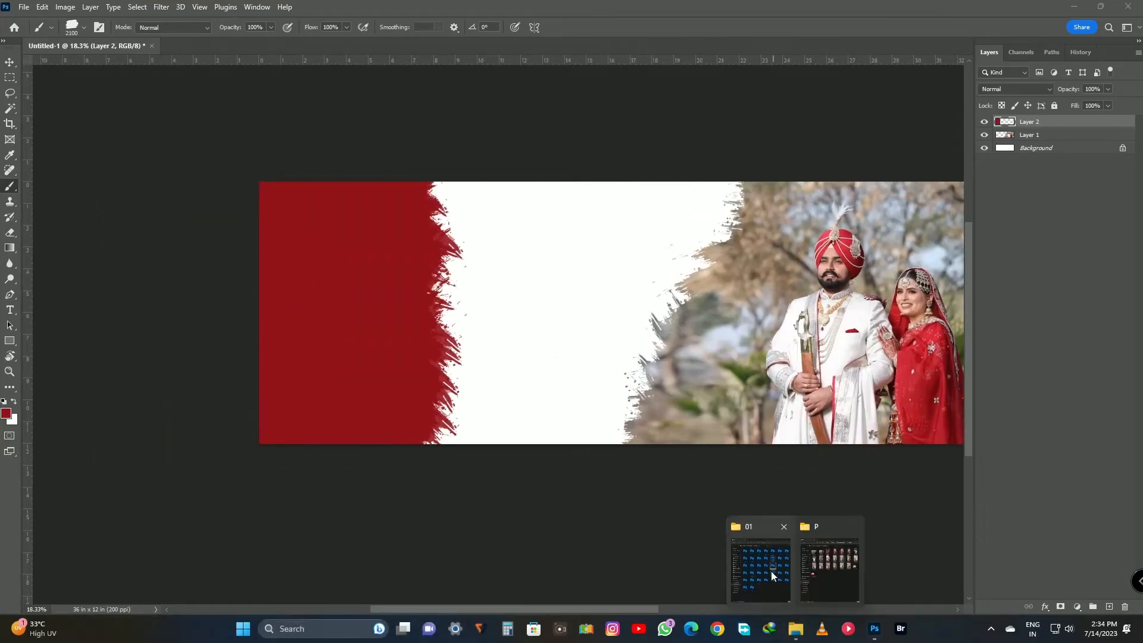
left_click(771, 570)
left_click(335, 269)
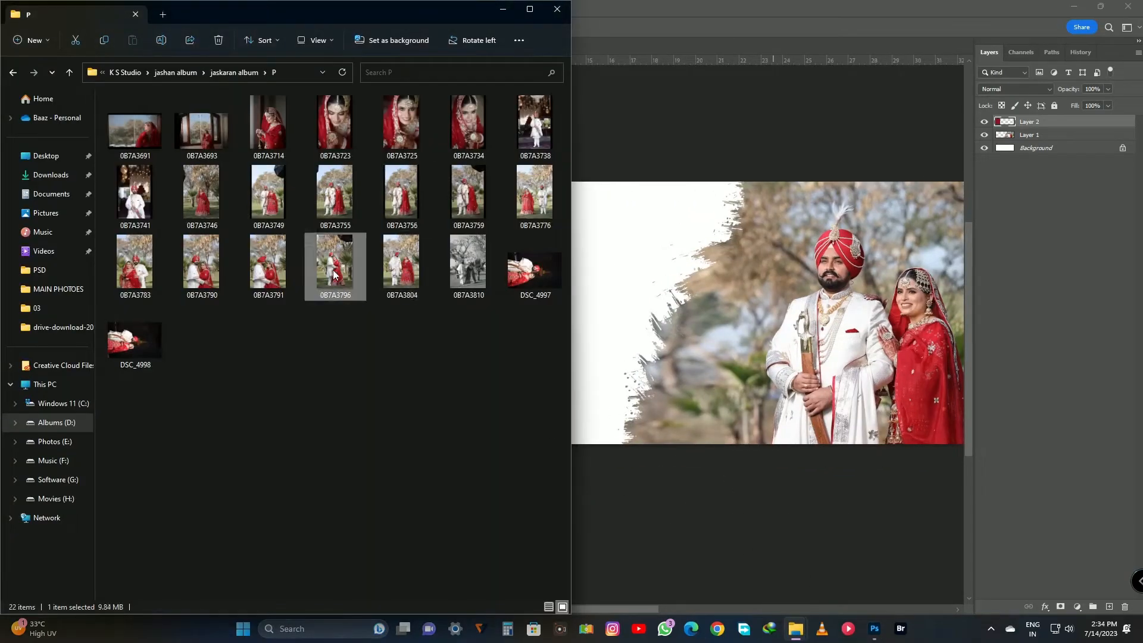
left_click_drag(334, 265, 651, 351)
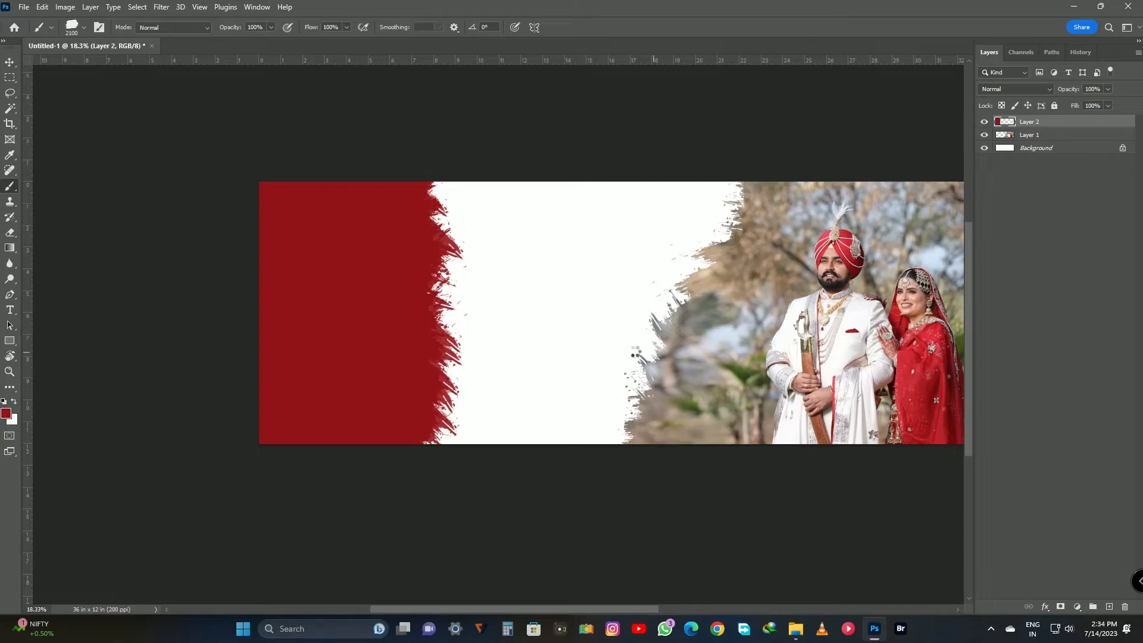
key("ctrl+alt+g")
left_click_drag(581, 362, 327, 344)
left_click_drag(435, 428, 468, 450)
left_click_drag(401, 431, 399, 424)
key("Return")
Stretch a copied, clipped strip of the left photo's right edge over the remaining red, and merge that picture's layers.
scroll(399, 418, "up", 2)
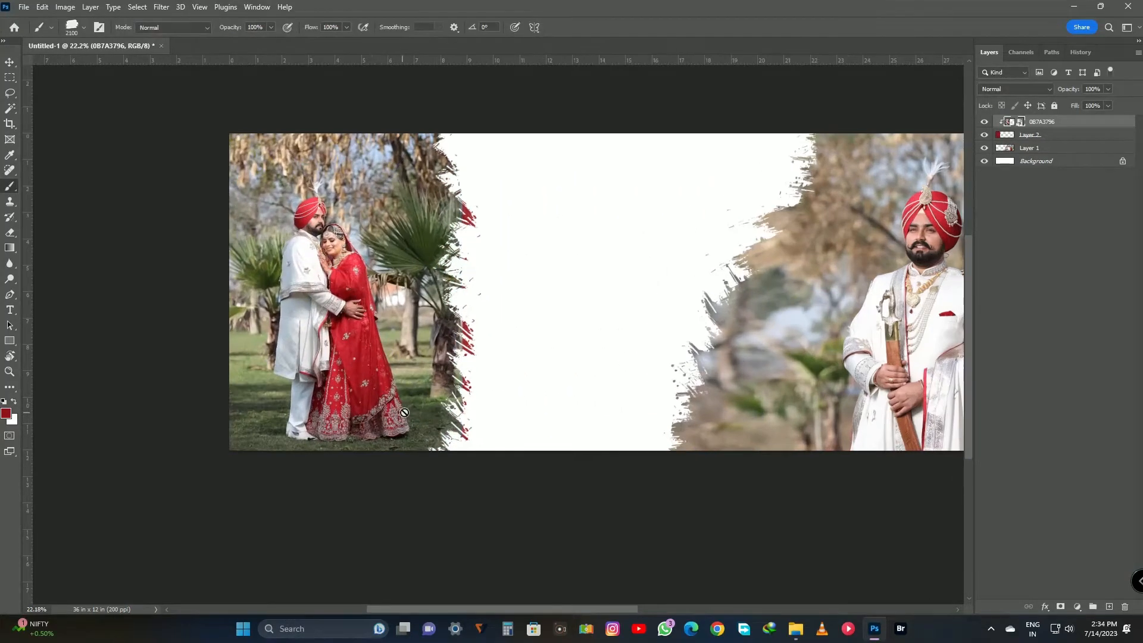
key("m")
left_click_drag(422, 113, 562, 483)
key("ctrl+j")
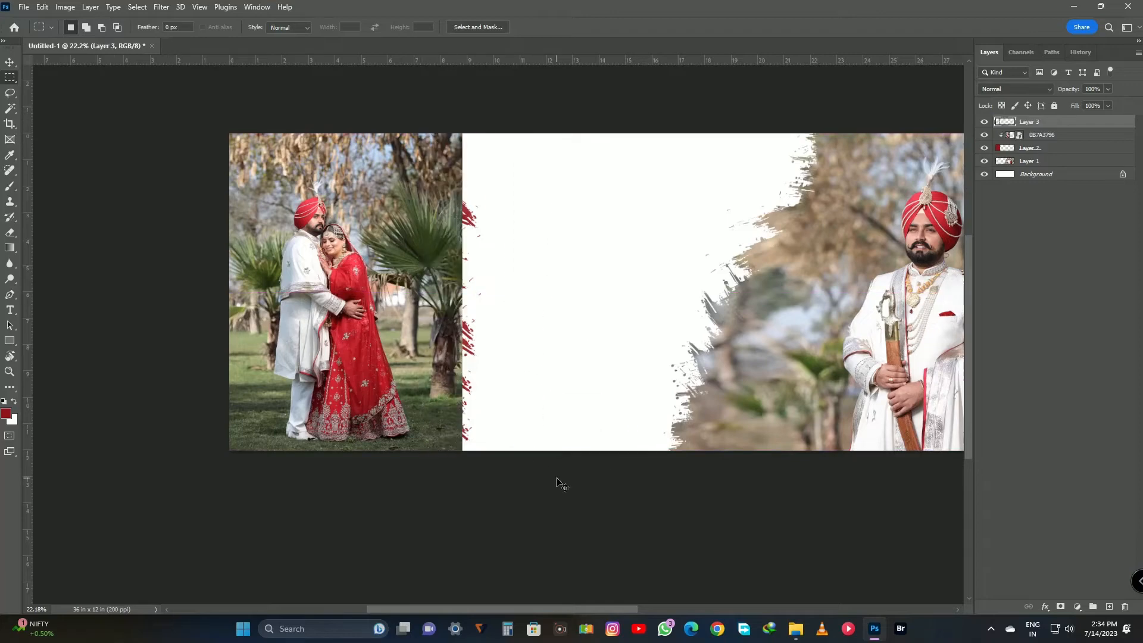
key("ctrl+alt+g")
key("ctrl+t")
left_click_drag(466, 293, 511, 292)
key("Return")
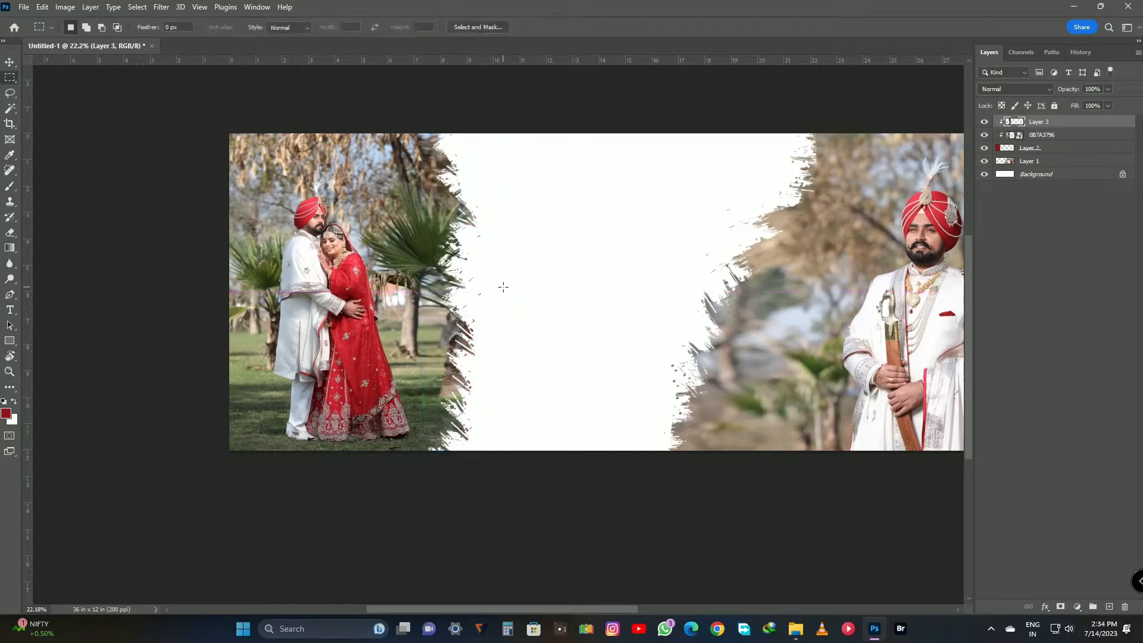
left_click(1033, 150, "shift")
key("ctrl+e")
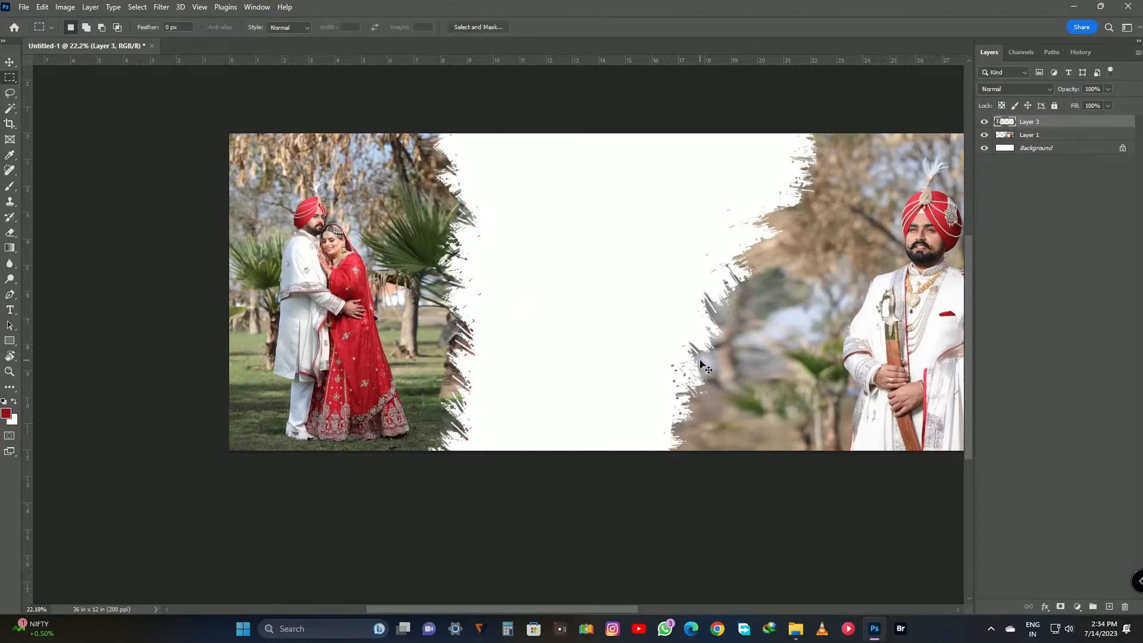
Add an empty layer, then copy a portrait rectangle of the Background in the central white area to its own layer.
key("ctrl+shift+n")
key("Return")
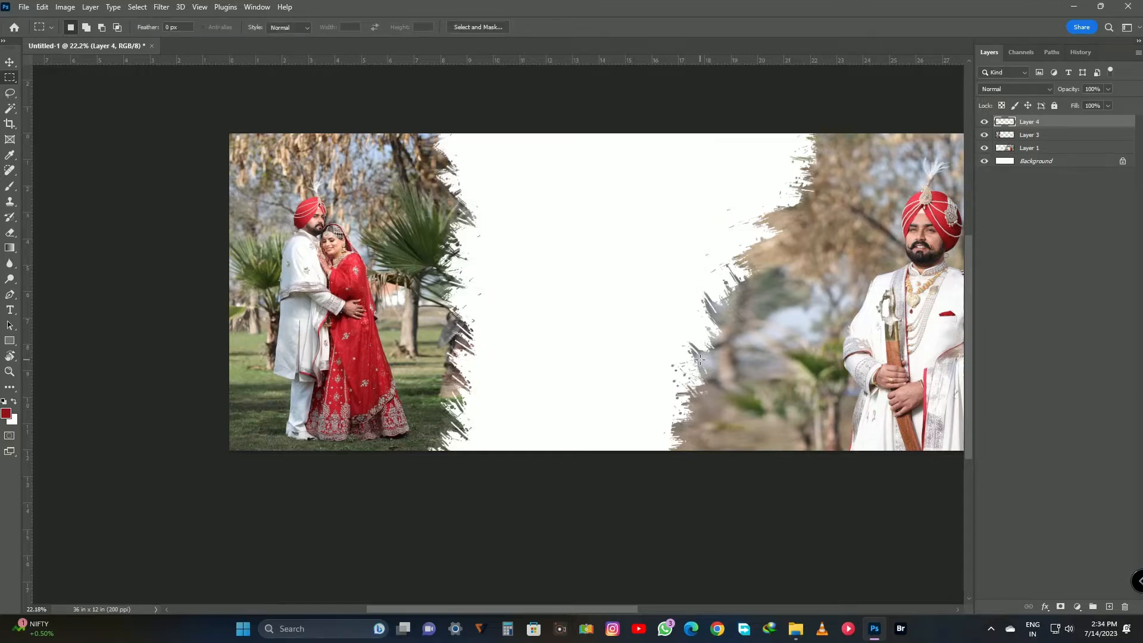
left_click_drag(600, 391, 643, 402)
left_click(1051, 161)
key("ctrl+j")
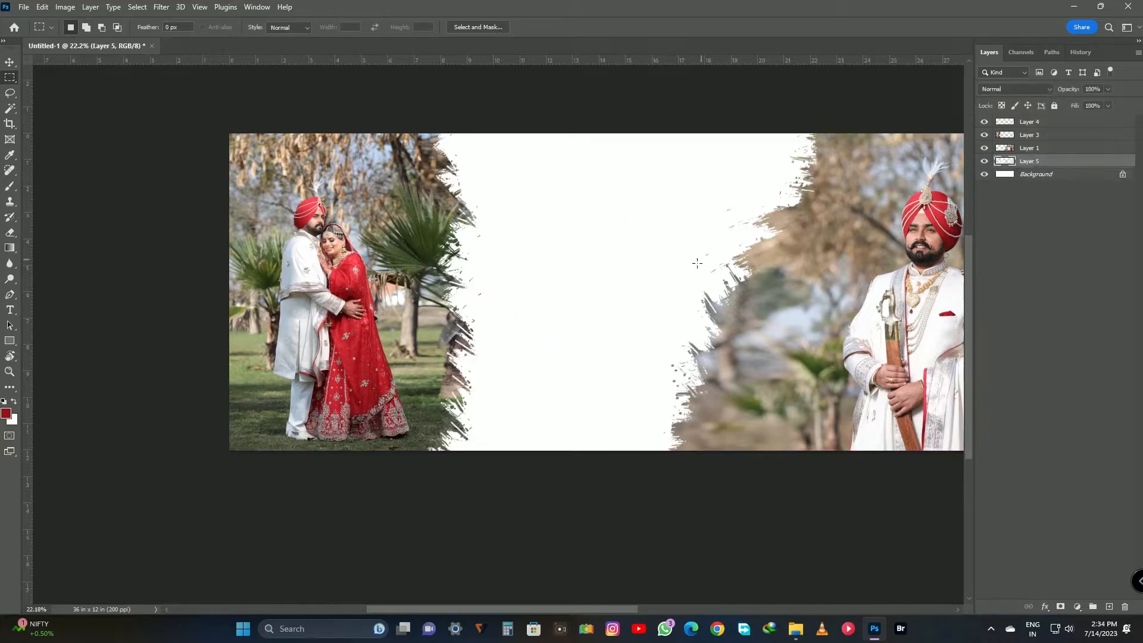
Place photo 0B7A3746 clipped into the central rectangle, scaled to about 10.66% with the bride centred in the frame.
key("v")
mouse_move(796, 629)
left_click(834, 581)
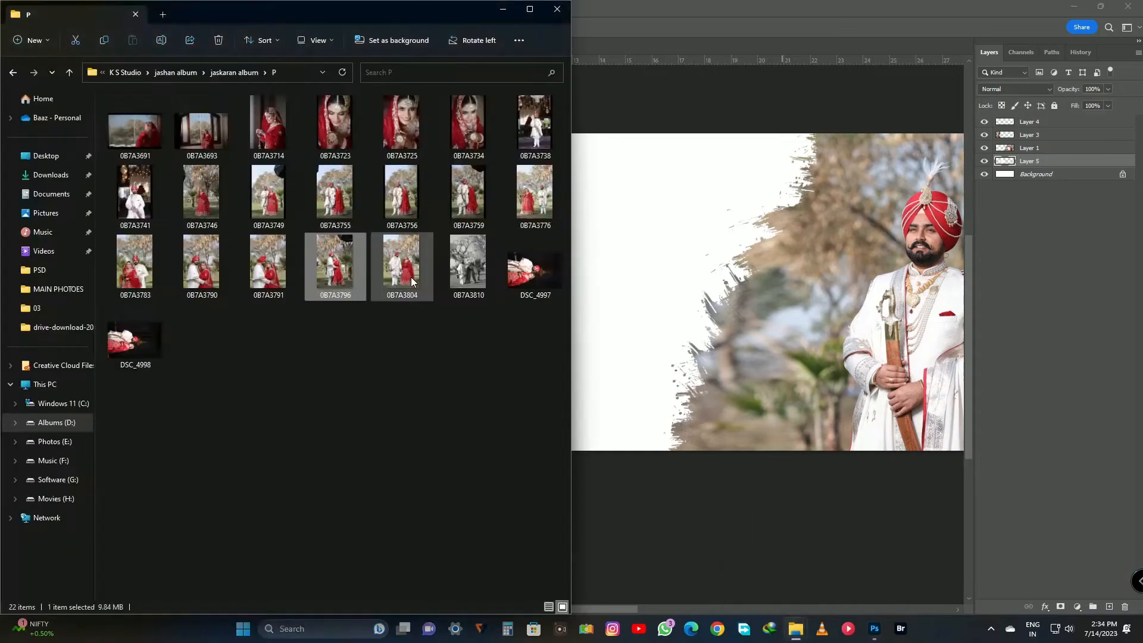
left_click_drag(201, 192, 720, 369)
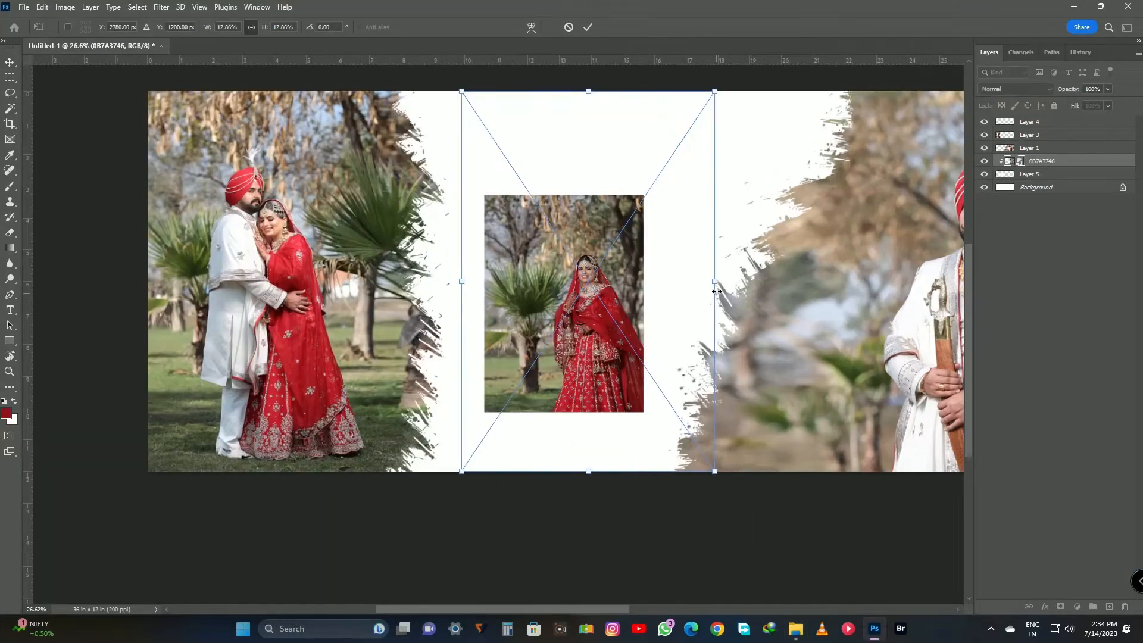
left_click_drag(717, 291, 689, 293)
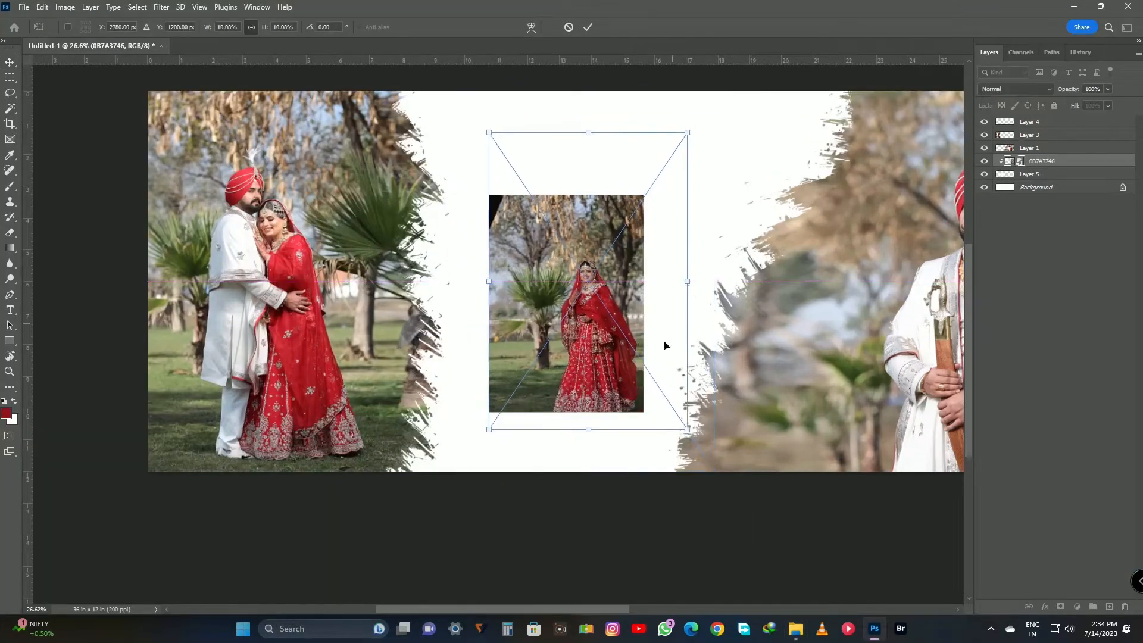
left_click_drag(664, 345, 632, 326)
left_click_drag(661, 411, 665, 417)
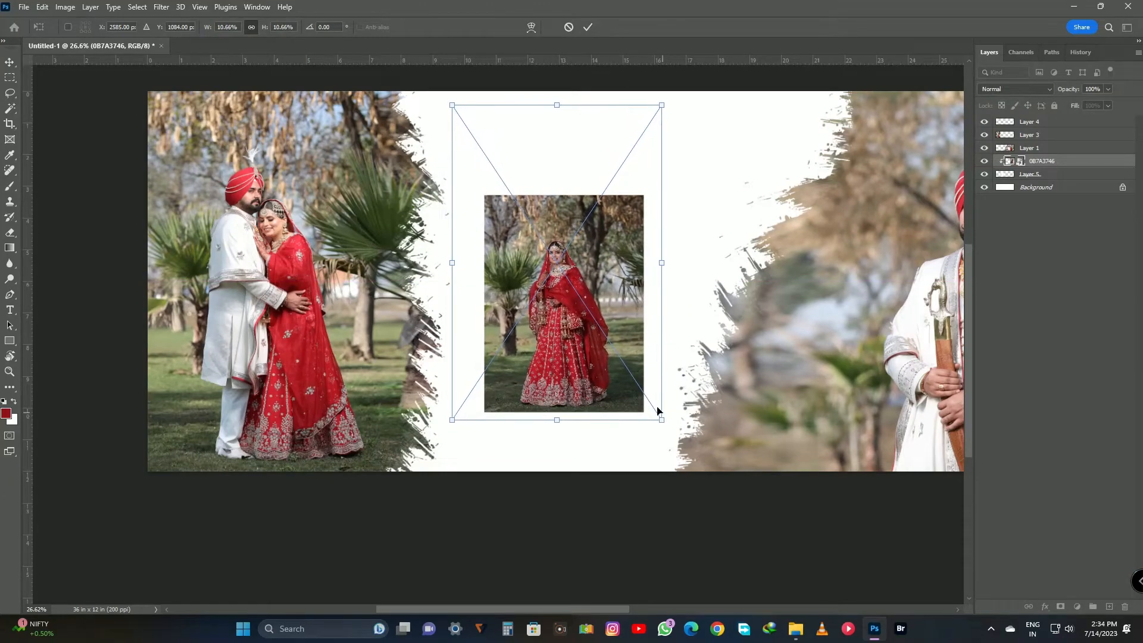
key("Return")
Merge the bride photo into its frame, and add a slightly larger white copy of the rectangle beneath it as a border.
left_click(1020, 176)
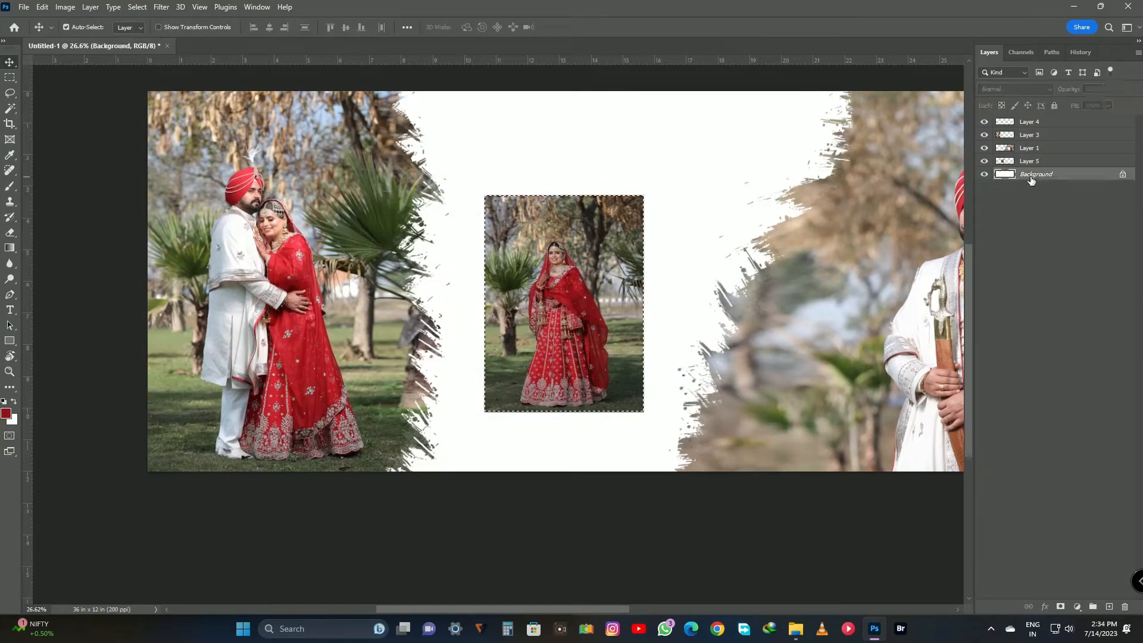
key("ctrl+j")
key("ctrl+t")
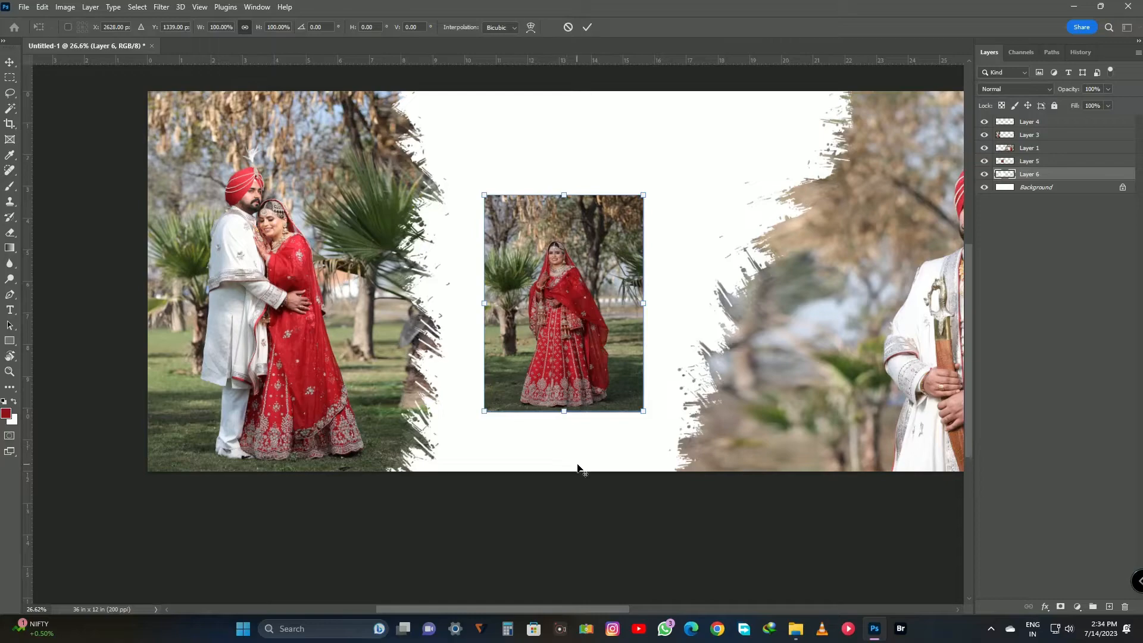
scroll(577, 464, "up", 6)
left_click_drag(693, 421, 710, 377)
scroll(705, 429, "up", 4)
scroll(704, 428, "up", 3)
key("Return")
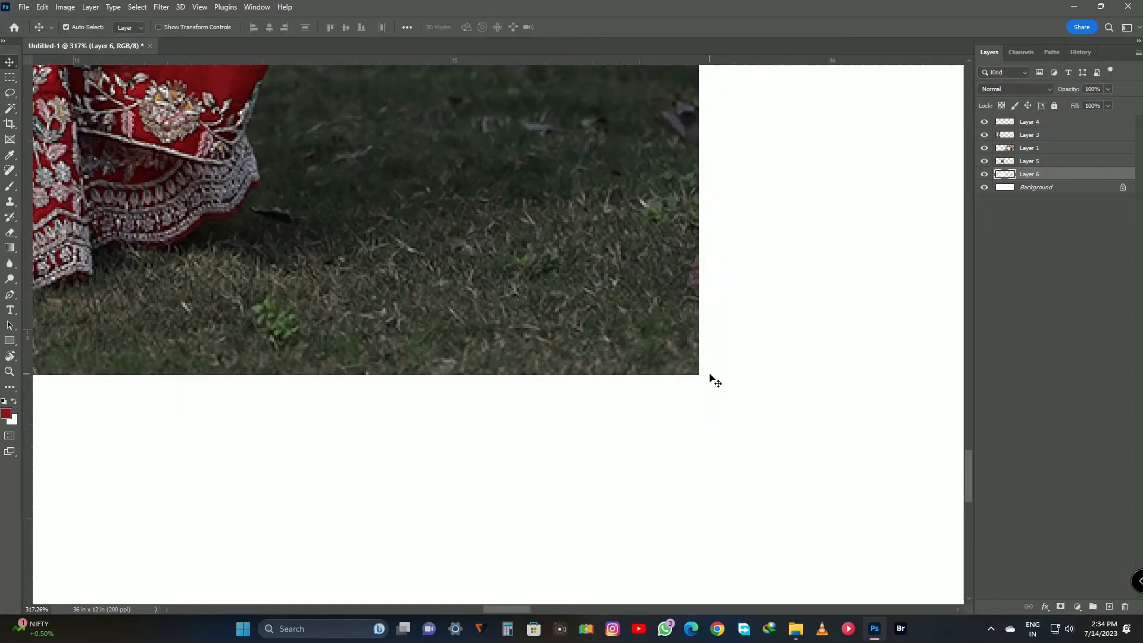
Add a dark red vertical rectangle on a new layer above Background below the bride photo, narrowed to align with its right border.
key("ctrl+0")
scroll(577, 455, "up", 1)
key("m")
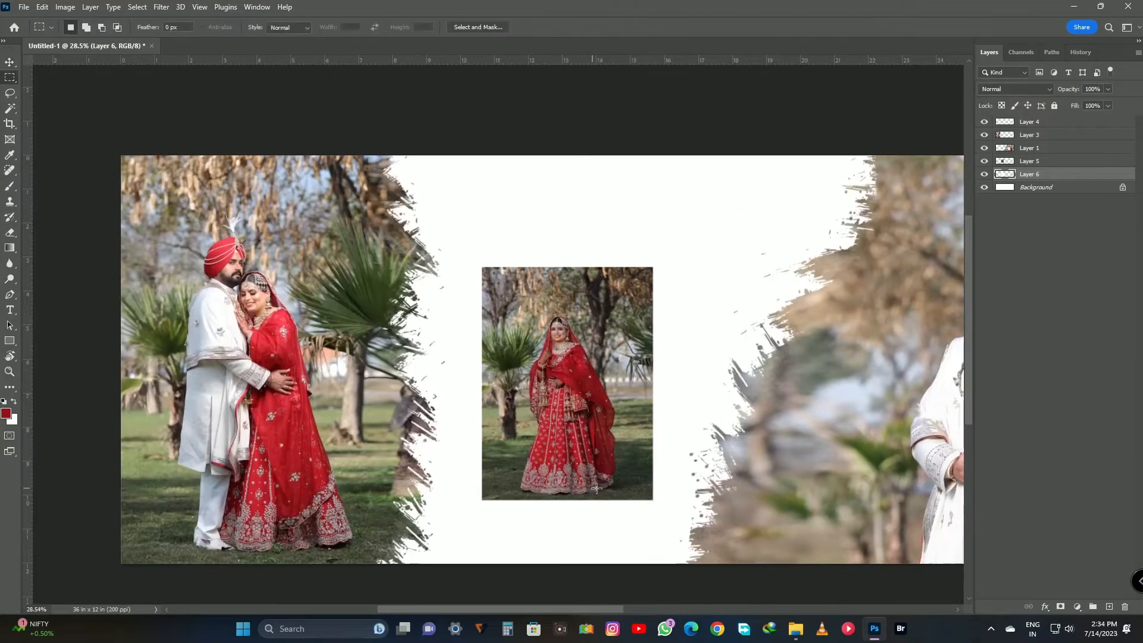
left_click_drag(617, 475, 658, 581)
left_click(1014, 189)
key("ctrl+shift+alt+n")
key("alt+BackSpace")
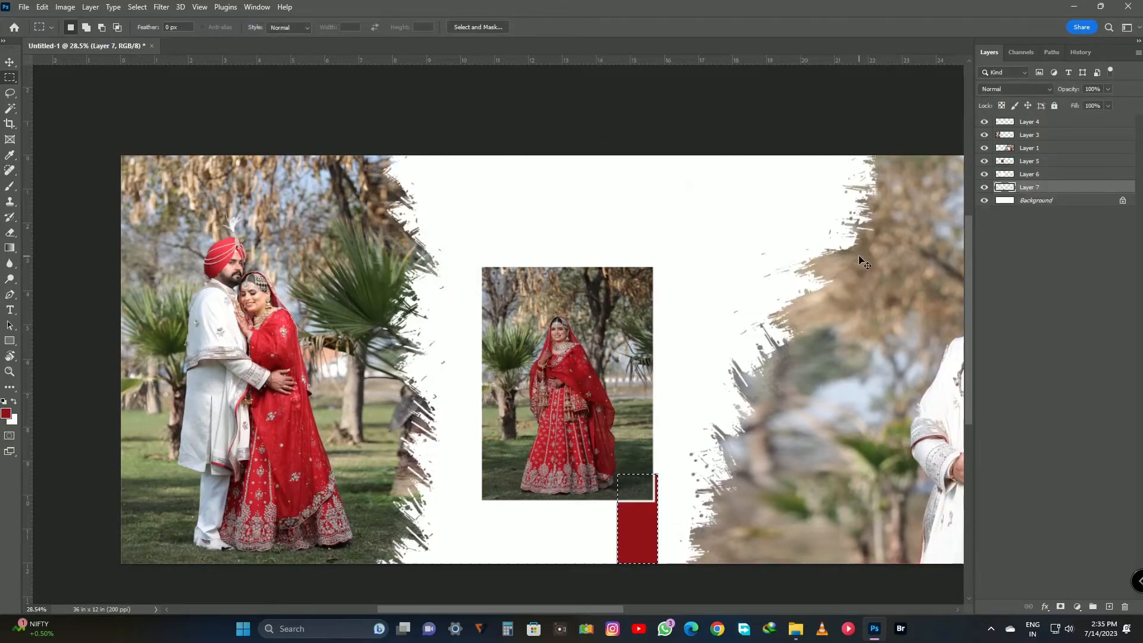
key("ctrl+j")
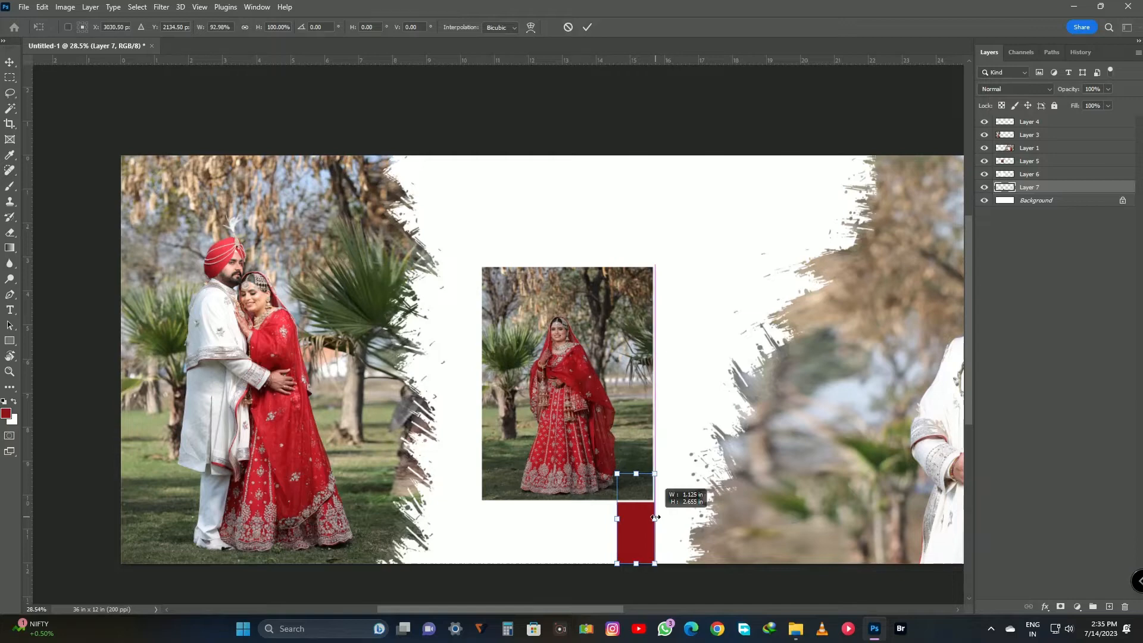
Duplicate the red rectangle as a horizontal bar along the page's lower edge under the bride photo, at 50% opacity.
key("ctrl+t")
left_click_drag(637, 475, 479, 546)
key("Return")
key("5")
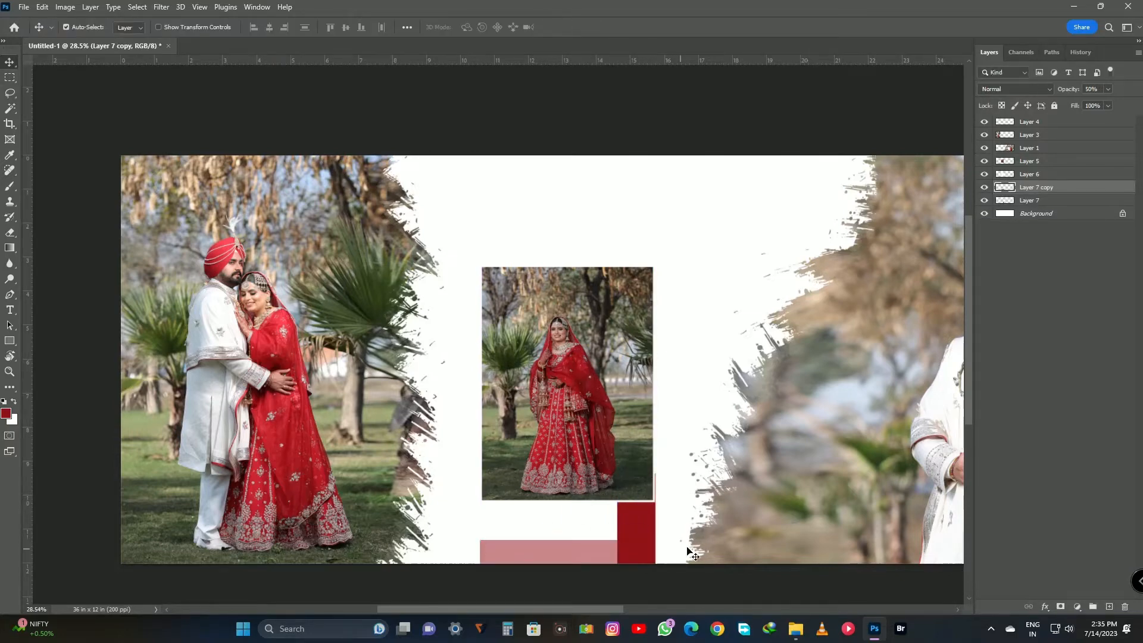
Set the vertical red rectangle's opacity to 50%.
left_click(650, 526)
key("5")
scroll(650, 528, "up", 3)
scroll(654, 500, "down", 2)
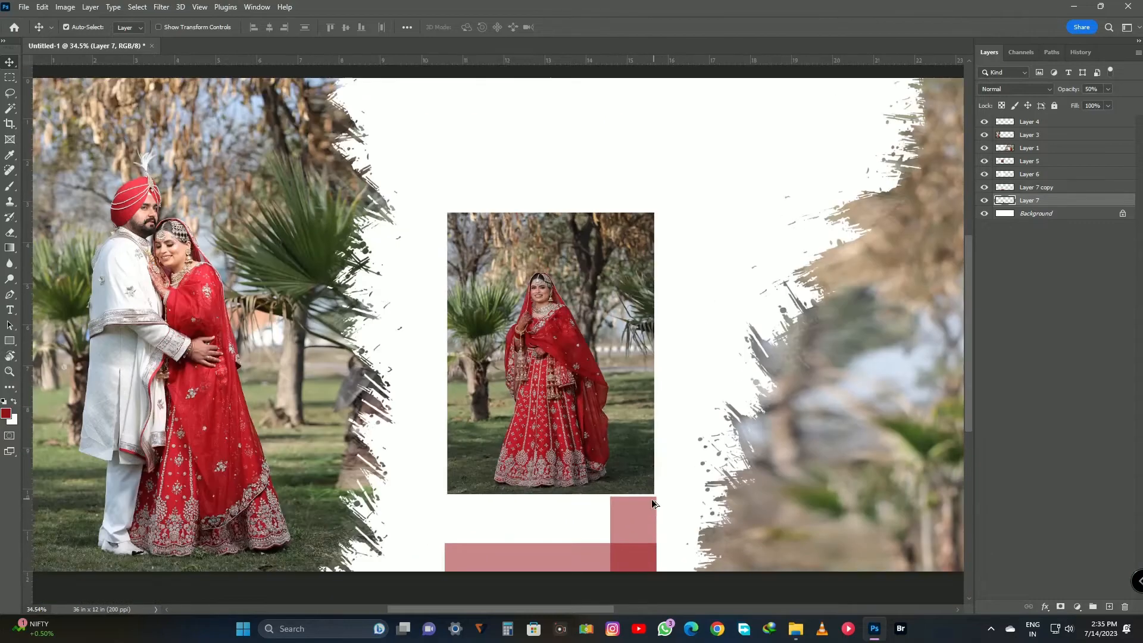
Delete the horizontal red bar along the page's lower edge.
left_click_drag(559, 484, 587, 487)
left_click(567, 561)
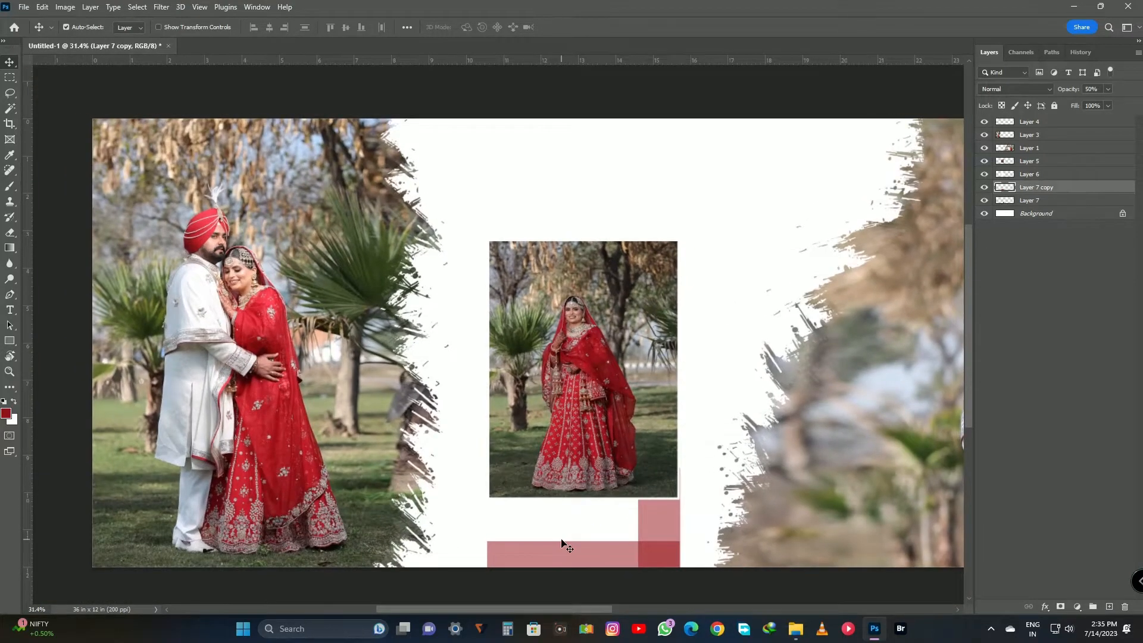
key("Delete")
Open the pngtree-every-love-story-wedding-quotes PNG from the Albums Temp folder on drive E.
scroll(542, 535, "up", 1)
key("t")
scroll(490, 484, "up", 3)
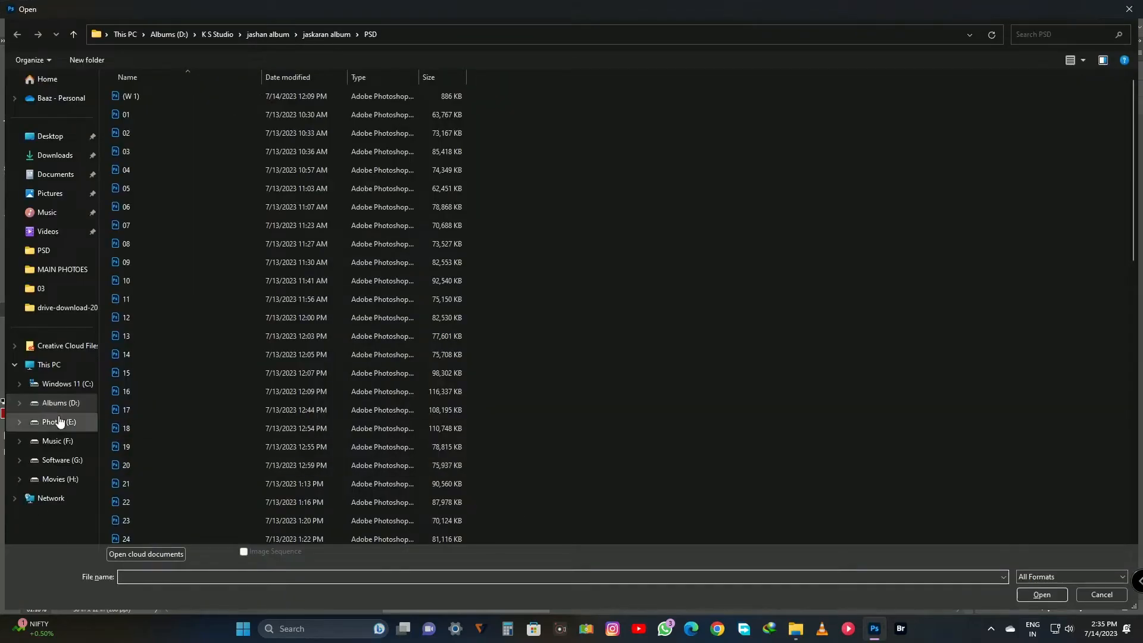
left_click(36, 422)
double_click(208, 109)
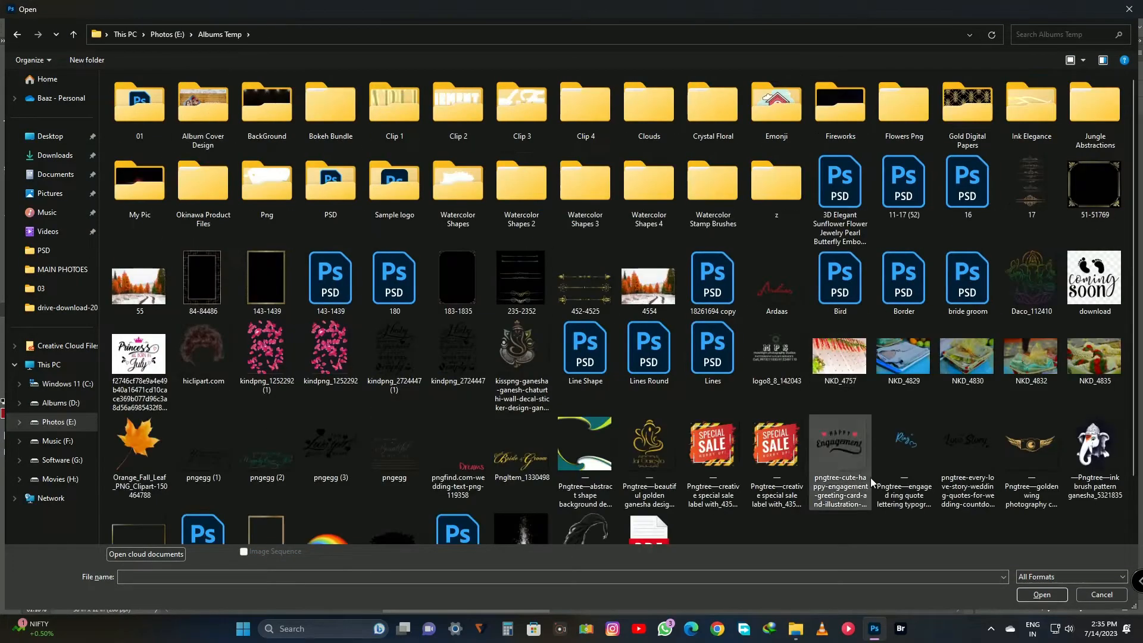
scroll(872, 494, "down", 2)
double_click(972, 388)
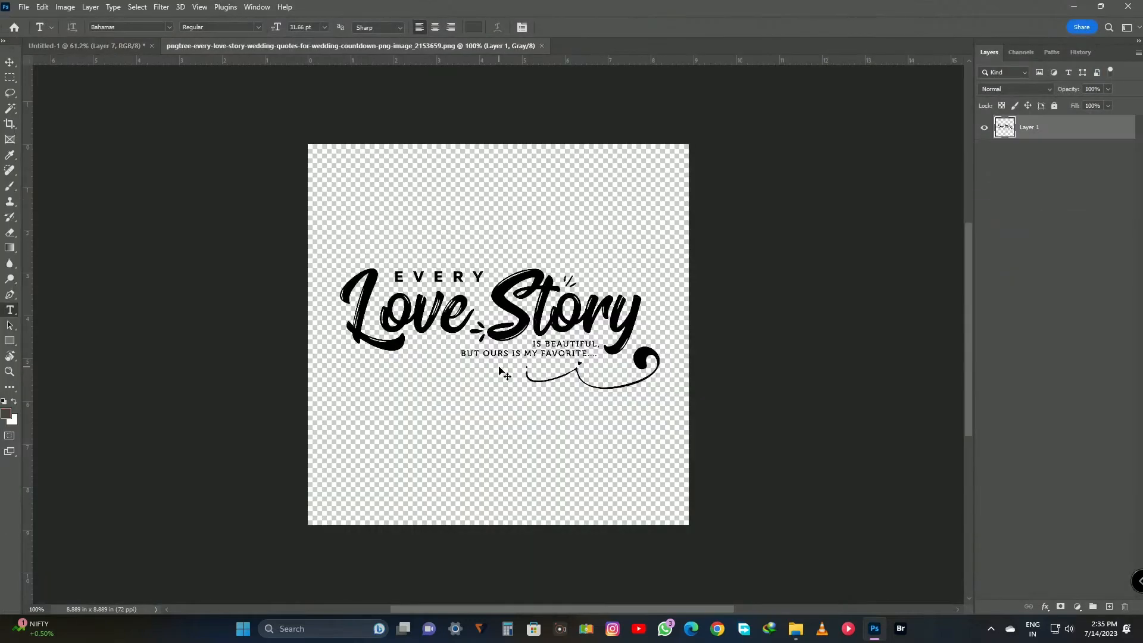
Copy the Love Story lettering into the album page, scaled up and placed under the bride photo's left edge.
key("ctrl+a")
key("ctrl+c")
key("ctrl+w")
key("ctrl+v")
key("ctrl+t")
left_click_drag(492, 332, 598, 523)
left_click_drag(703, 564, 722, 570)
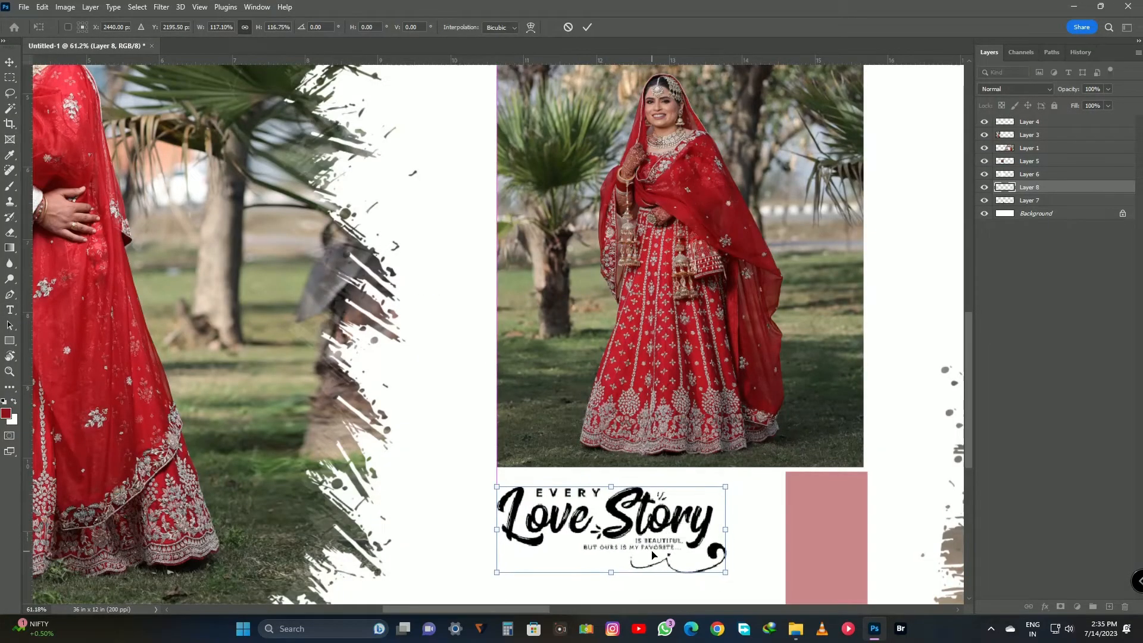
key("Return")
Apply the Love Story lettering's transform and clear the layer selection.
scroll(604, 465, "down", 5)
left_click_drag(604, 465, 464, 467)
key("v")
scroll(635, 359, "up", 1)
left_click(636, 360)
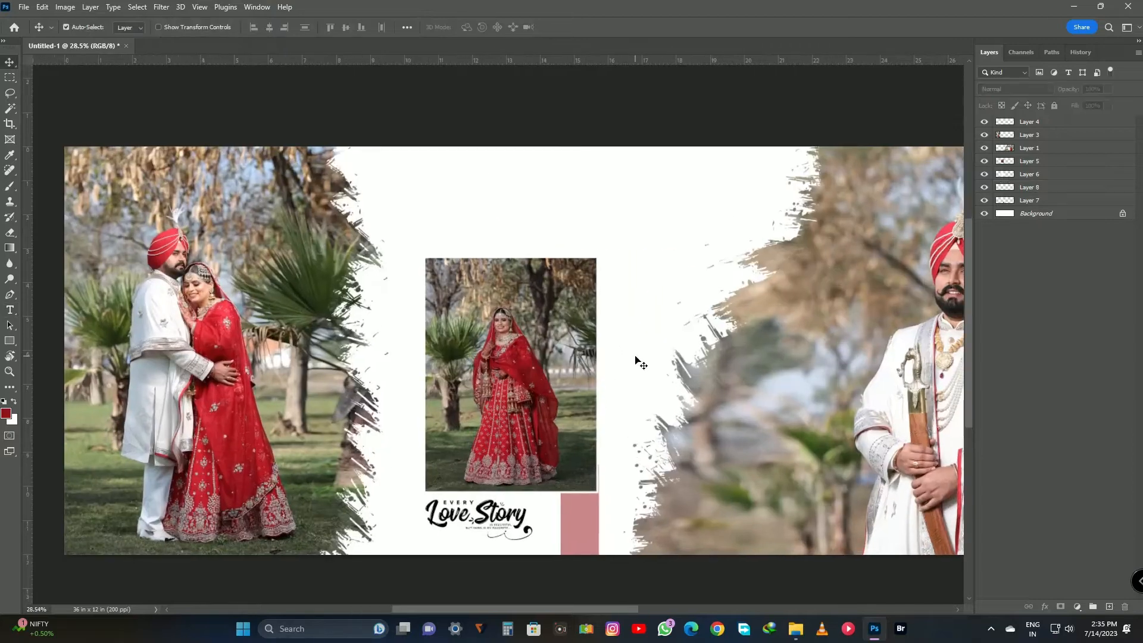
Place the couple photo 0B7A3759 from folder P into the album page.
mouse_move(798, 634)
left_click(765, 576)
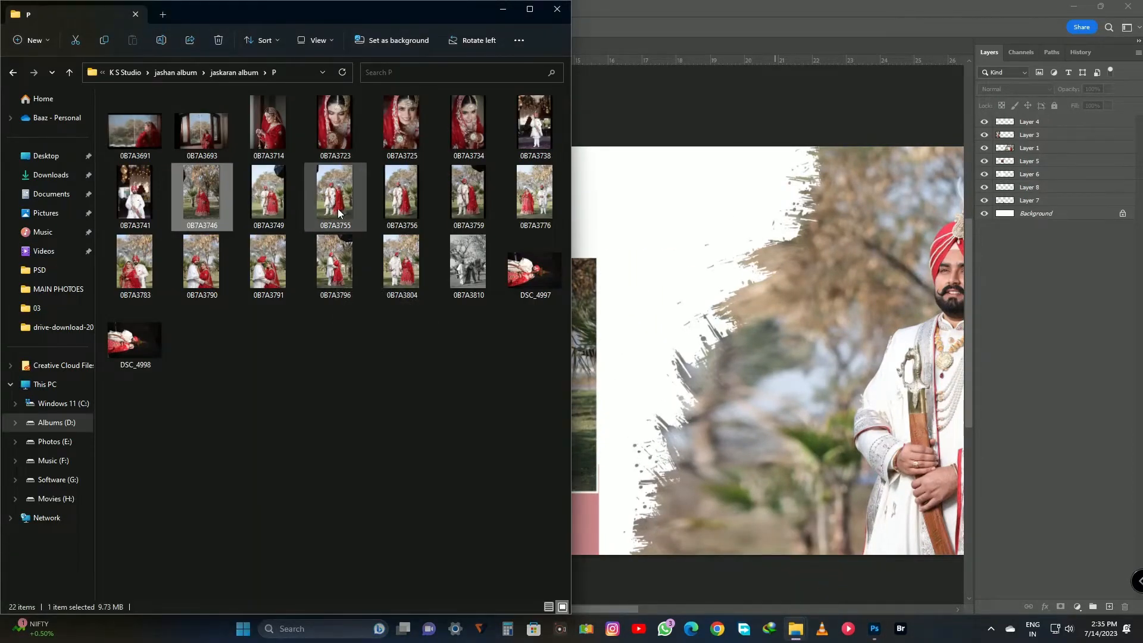
left_click_drag(467, 200, 768, 393)
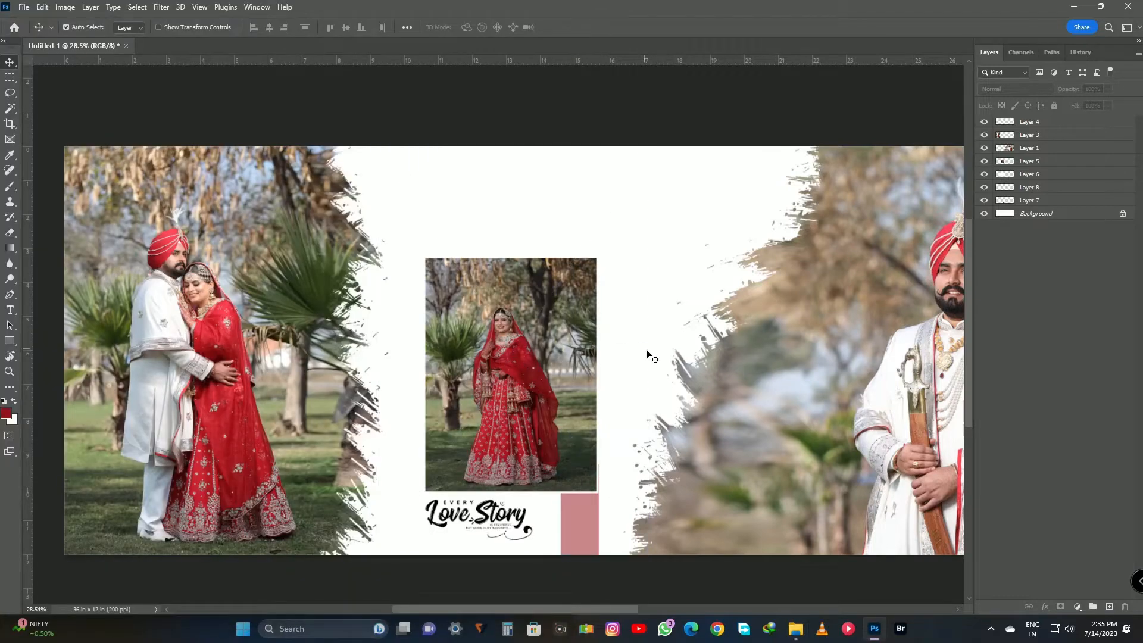
key("Return")
Stack the placed couple photo directly above the Background layer and enlarge it to fill the page behind the framed bride photo.
left_click_drag(1044, 128, 1037, 205)
key("ctrl+t")
left_click_drag(671, 399, 762, 410)
left_click_drag(897, 342, 921, 344)
left_click_drag(802, 321, 815, 340)
key("Return")
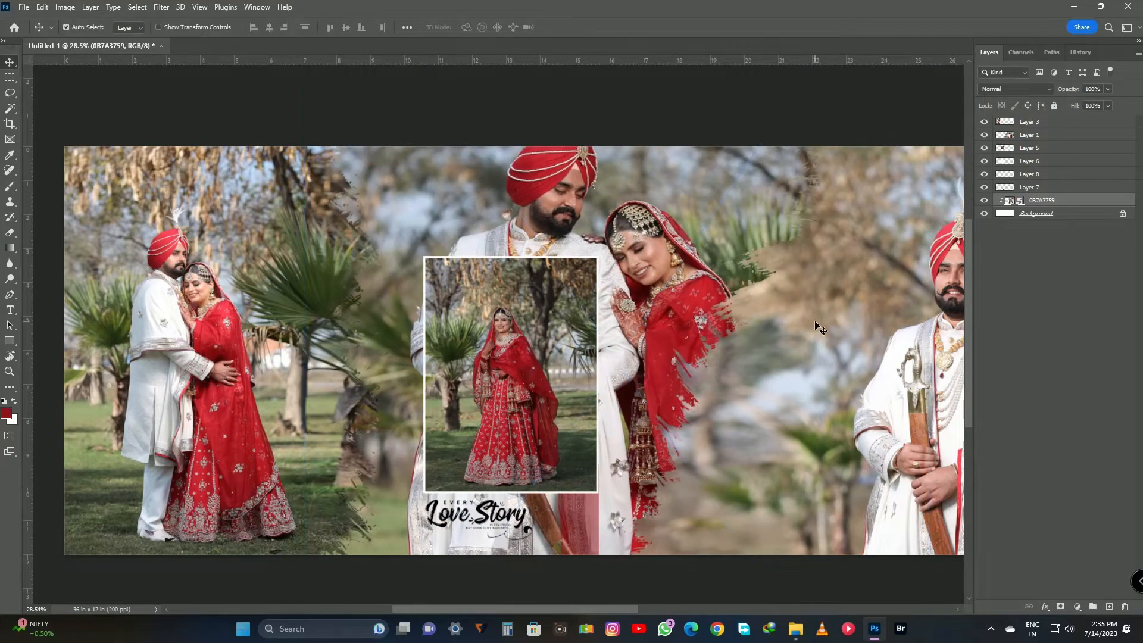
Rasterize the 0B7A3759 layer and trim its overhanging pixels by cropping to the full page.
right_click(1076, 199)
left_click(982, 285)
key("c")
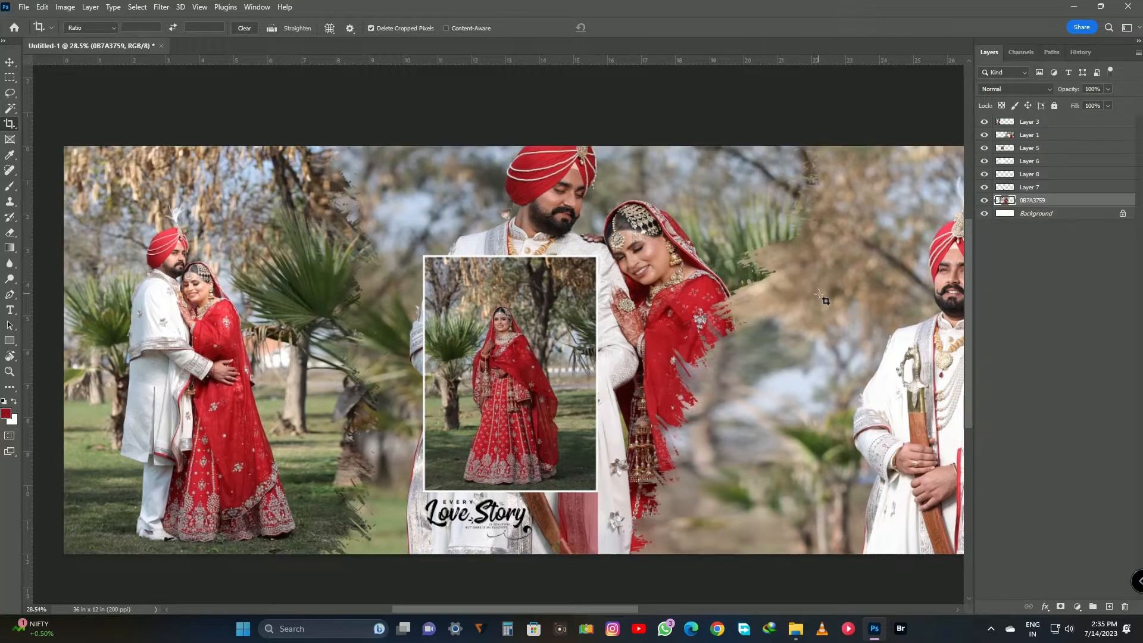
key("ctrl+t")
key("Return")
Desaturate the backdrop couple photo to grayscale and set its opacity to 60%.
key("Return")
key("v")
key("ctrl+u")
key("Return")
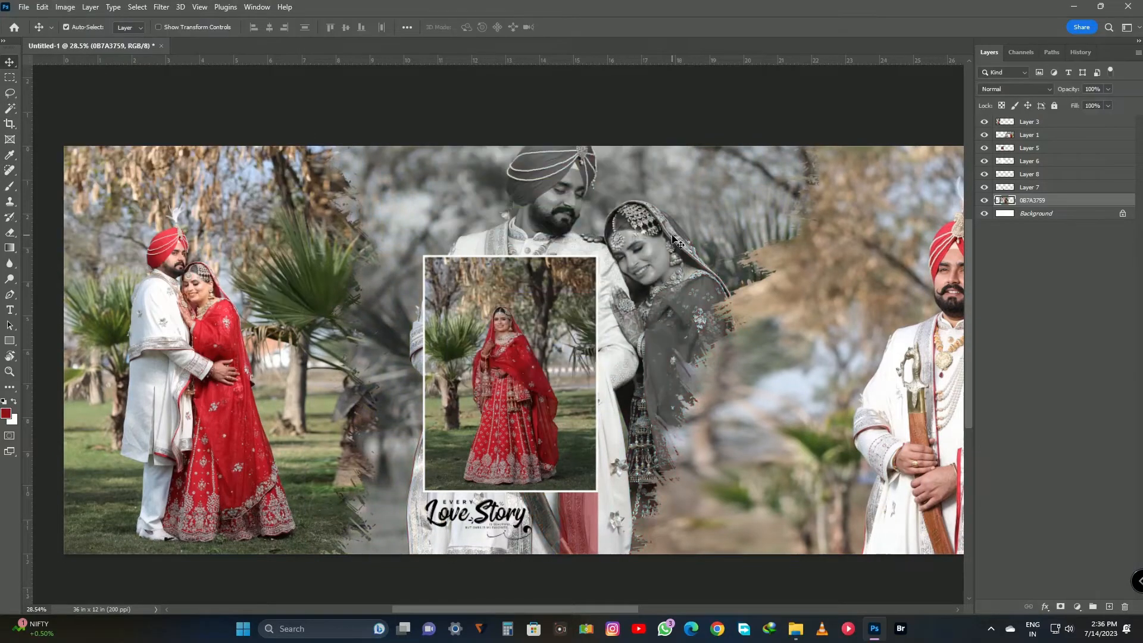
key("6")
Select the couple photo with the sword and set its Camera Raw Whites to -100 and Blacks to +51.
left_click_drag(801, 368, 540, 351)
scroll(554, 322, "up", 1)
left_click_drag(624, 256, 434, 197)
right_click(580, 235)
left_click(603, 242)
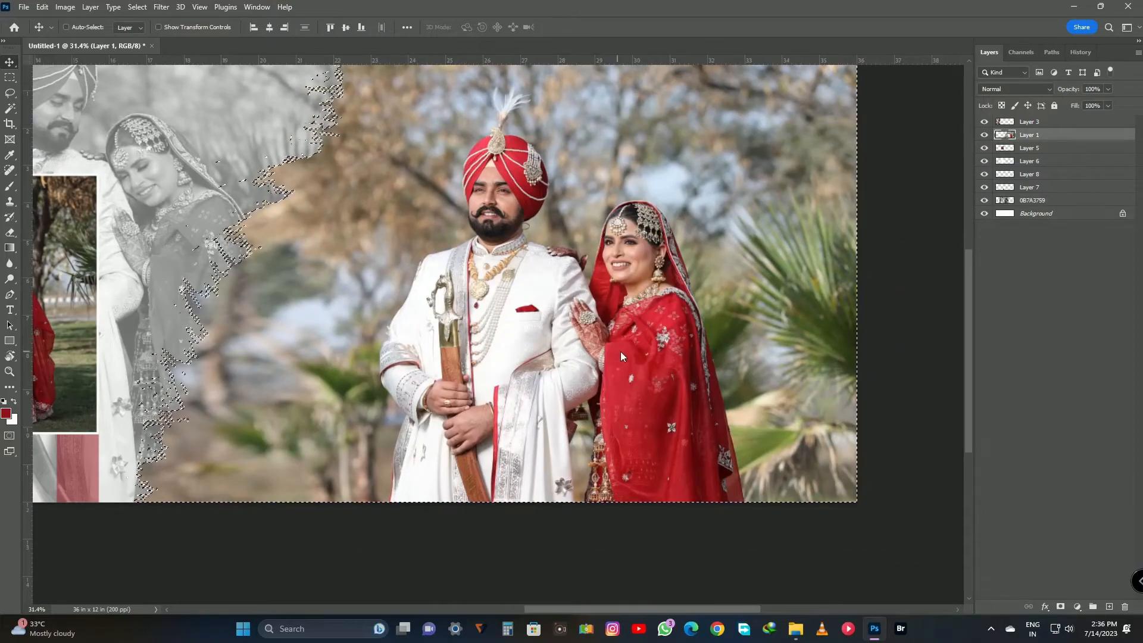
key("ctrl+shift+a")
left_click_drag(946, 352, 871, 359)
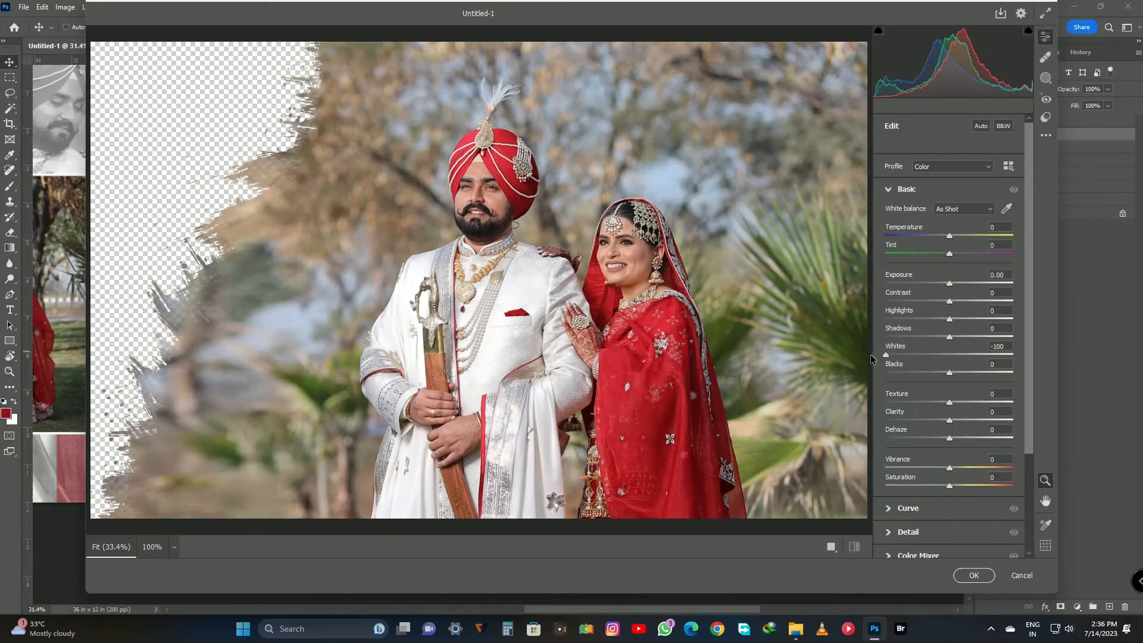
left_click_drag(959, 375, 986, 375)
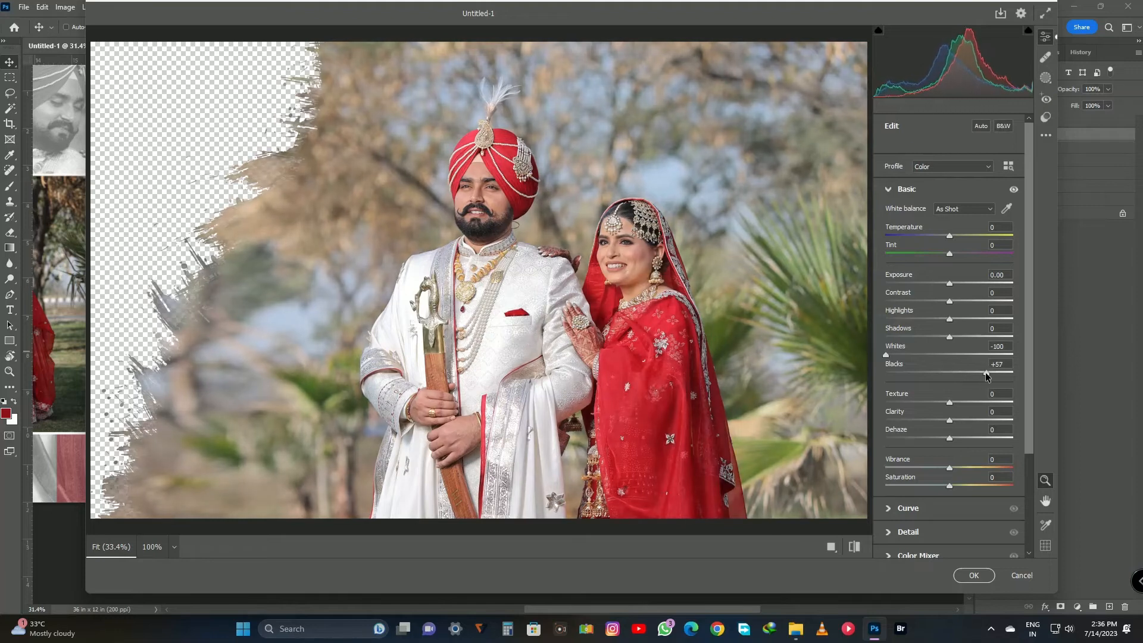
Shift the foliage colours of the sword couple photo by setting the Yellows hue to -64 and the Greens hue to -100.
scroll(920, 536, "down", 1)
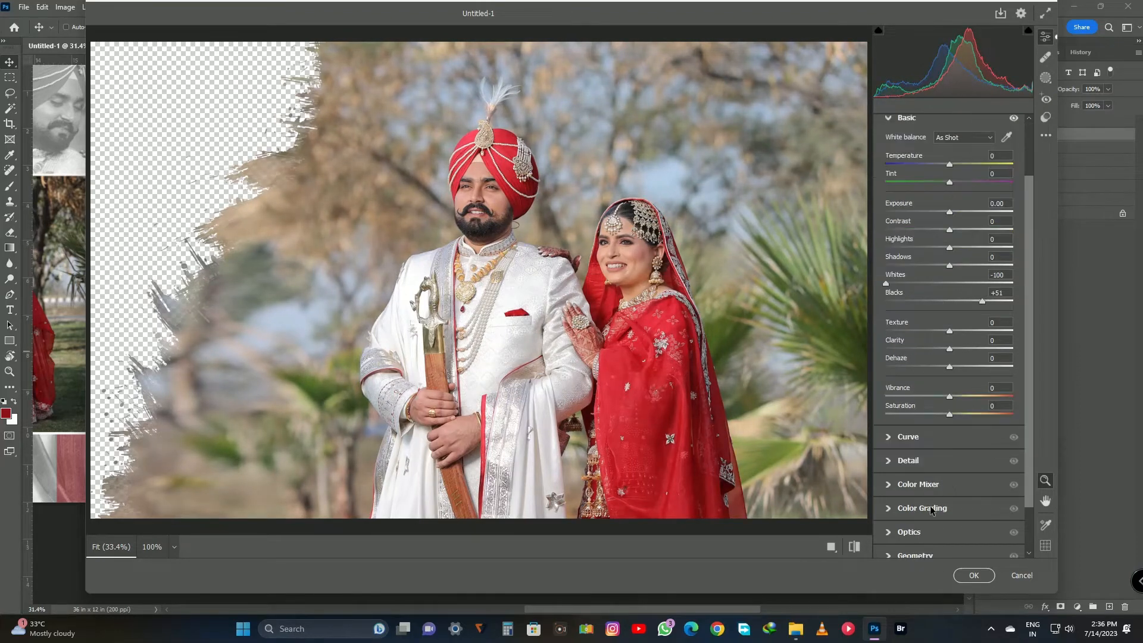
left_click(930, 508)
left_click(923, 181)
left_click(891, 296)
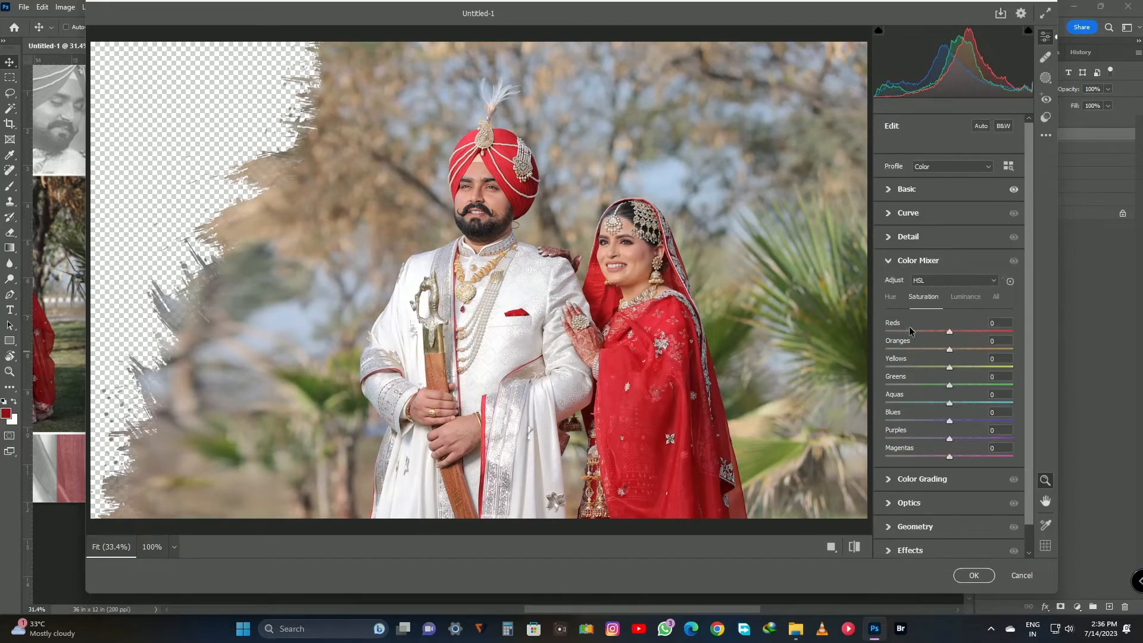
left_click_drag(950, 366, 901, 368)
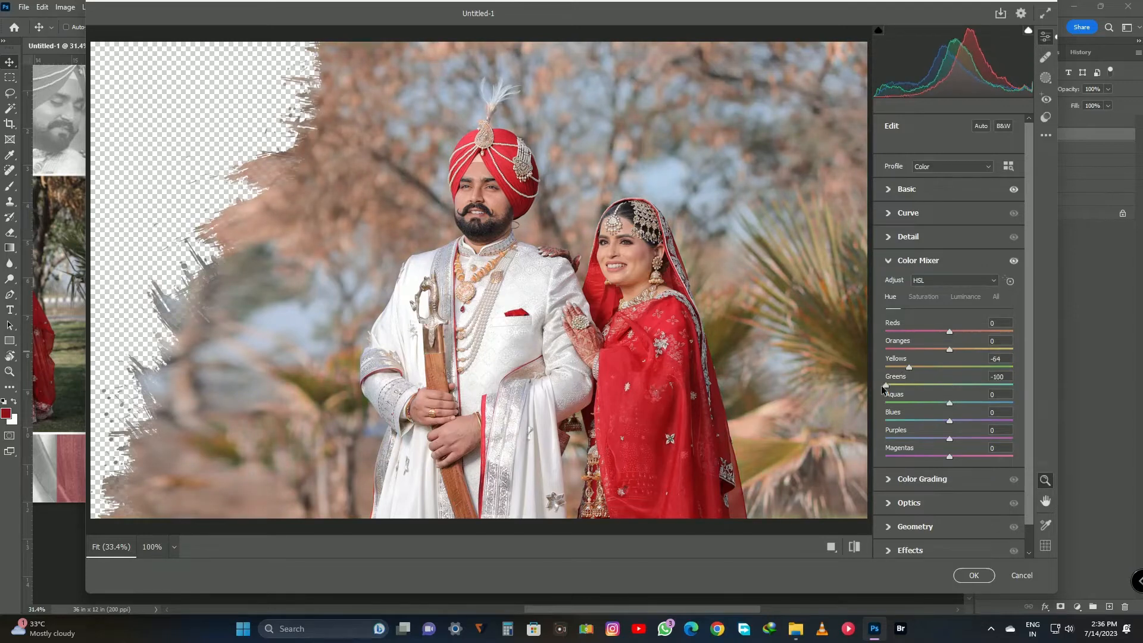
Set the sword couple photo's Contrast to +36, Temperature to -5 and Oranges saturation to -15.
left_click(913, 190)
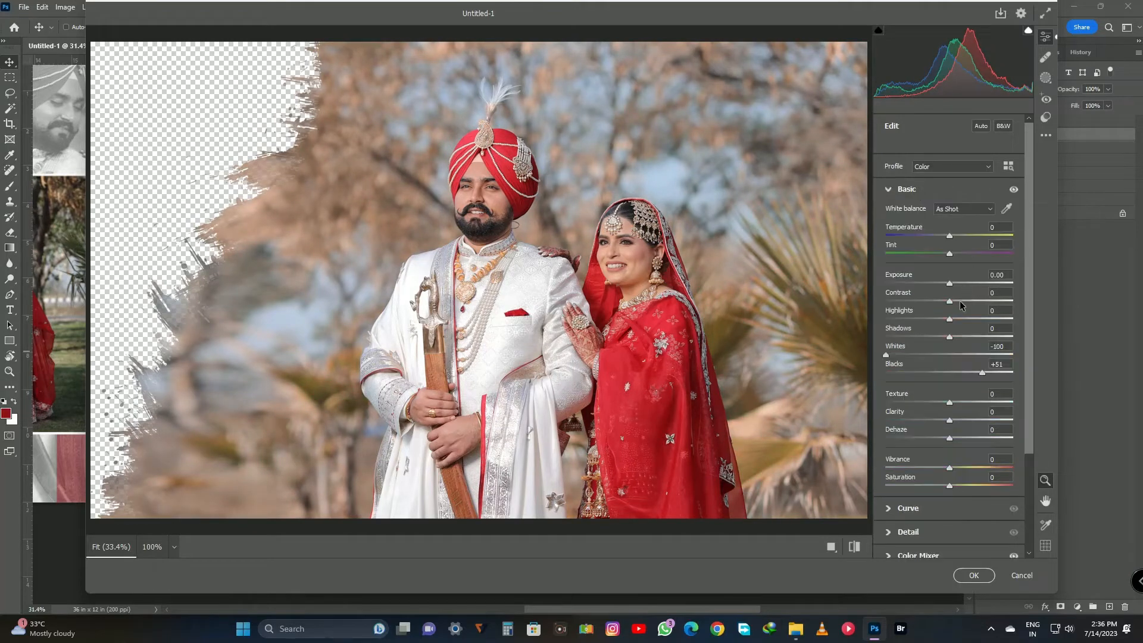
left_click_drag(961, 304, 974, 302)
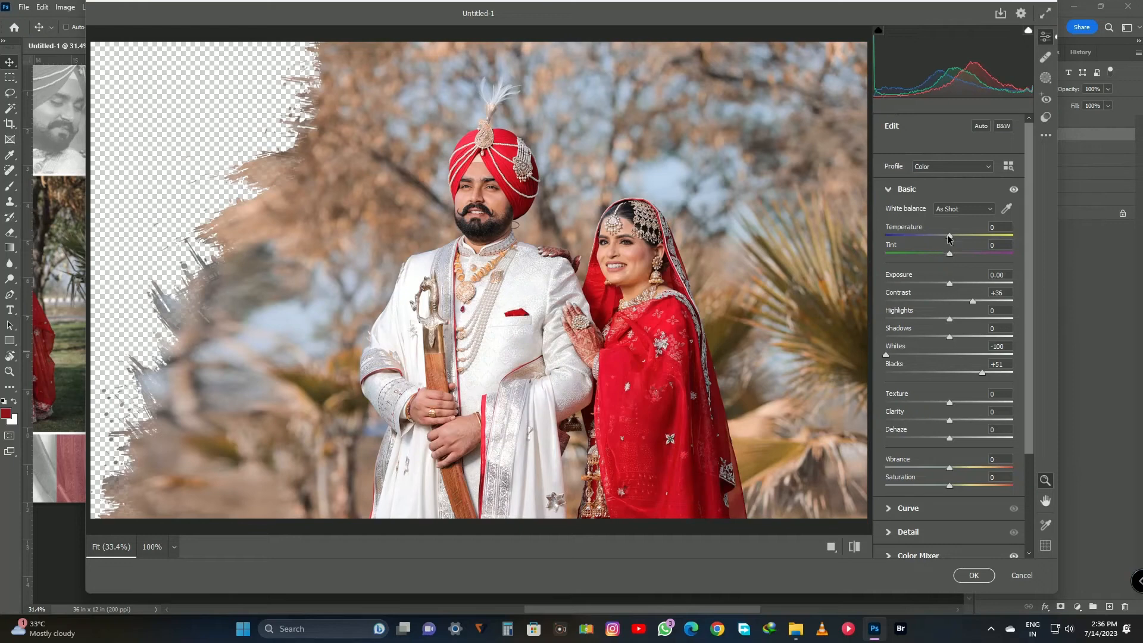
left_click_drag(949, 238, 946, 241)
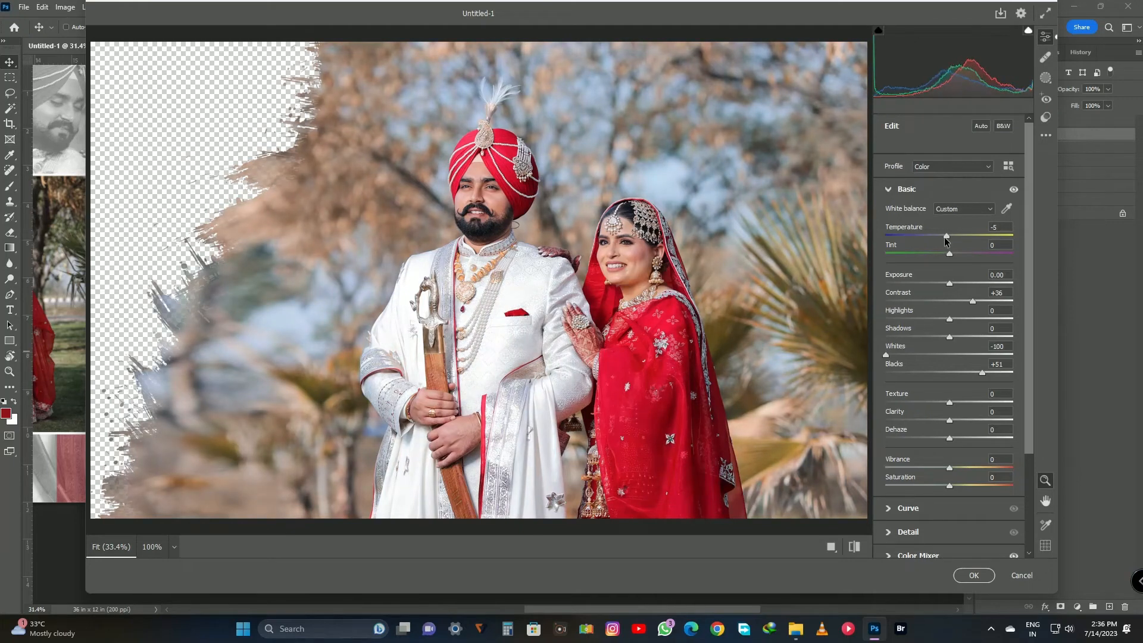
left_click(924, 554)
left_click(924, 297)
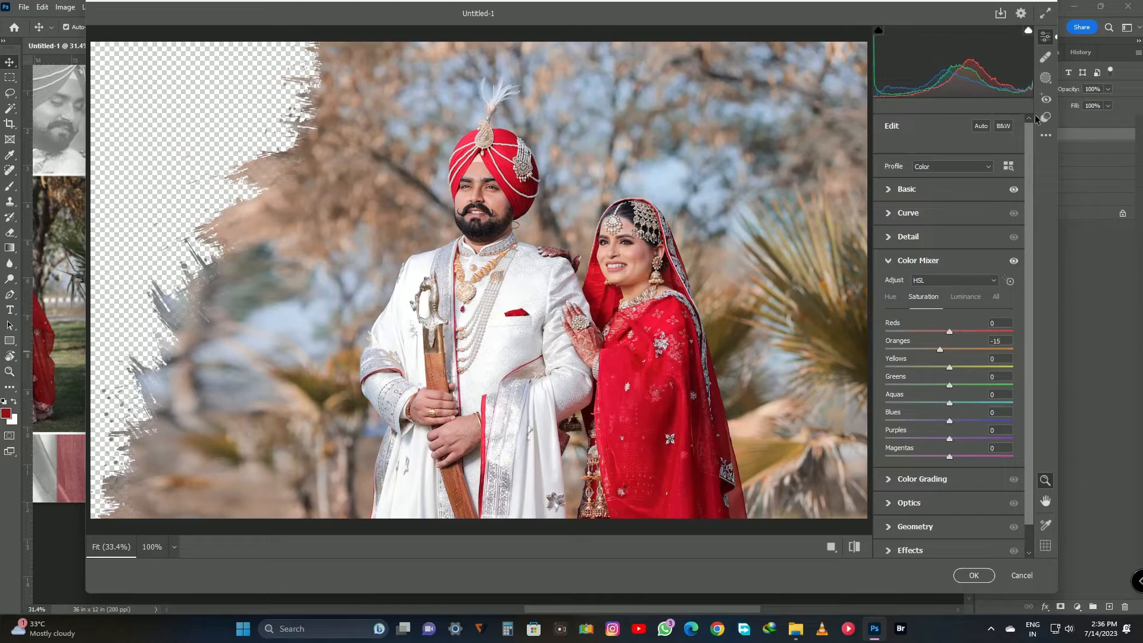
Add an inverted radial gradient mask around the couple with Exposure -1.00 and Shadows -49.
left_click(1046, 78)
left_click(913, 266)
left_click_drag(491, 185, 637, 342)
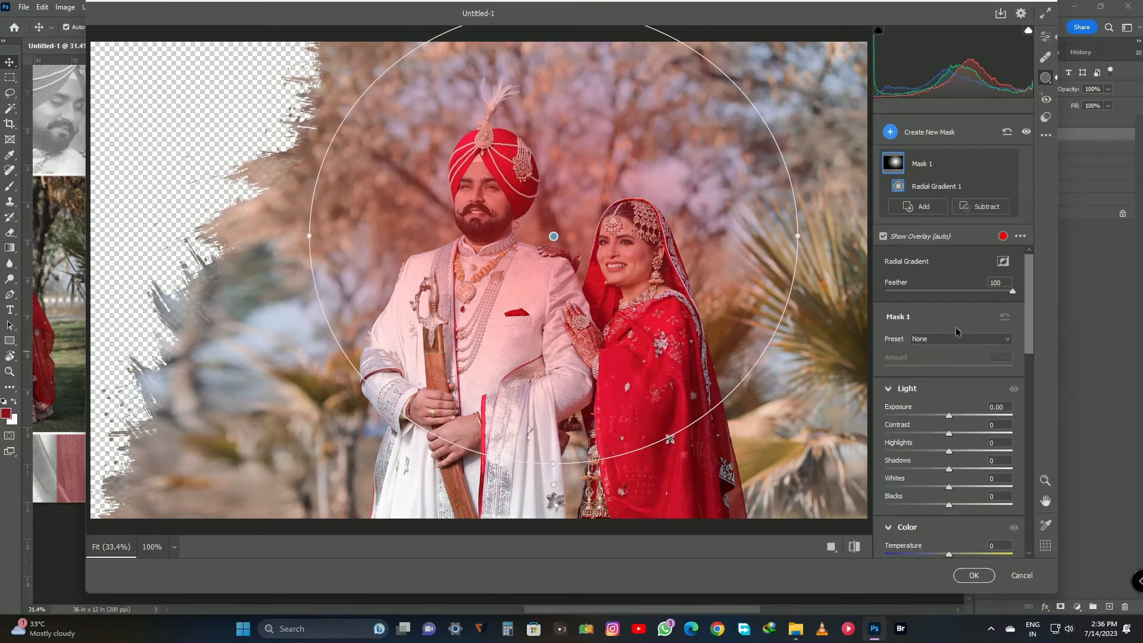
left_click(1003, 261)
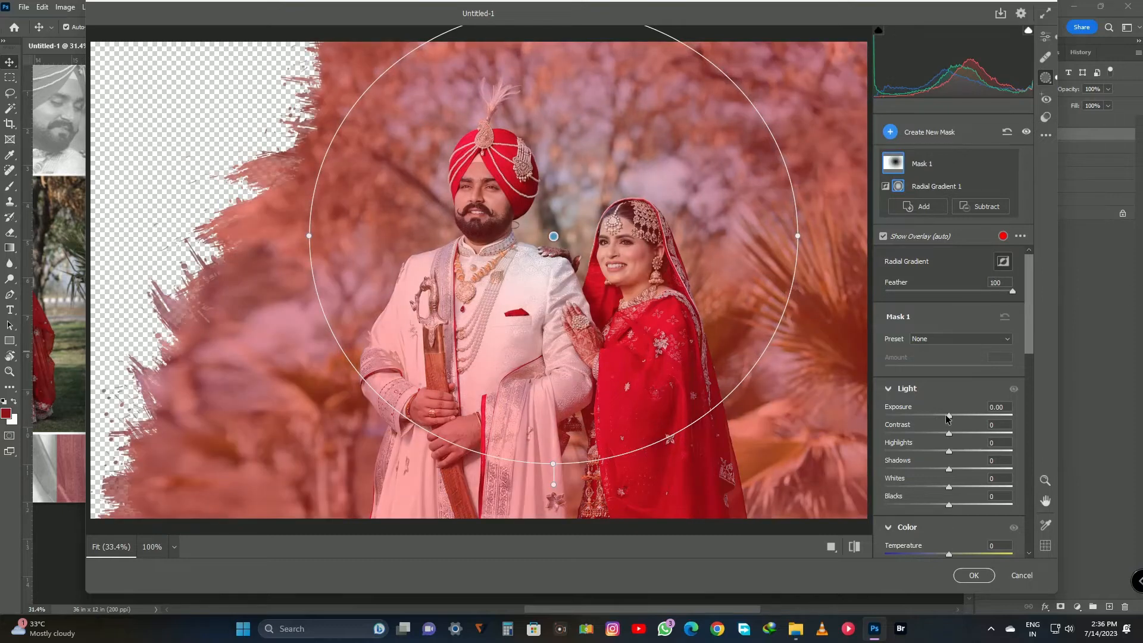
left_click_drag(948, 416, 933, 417)
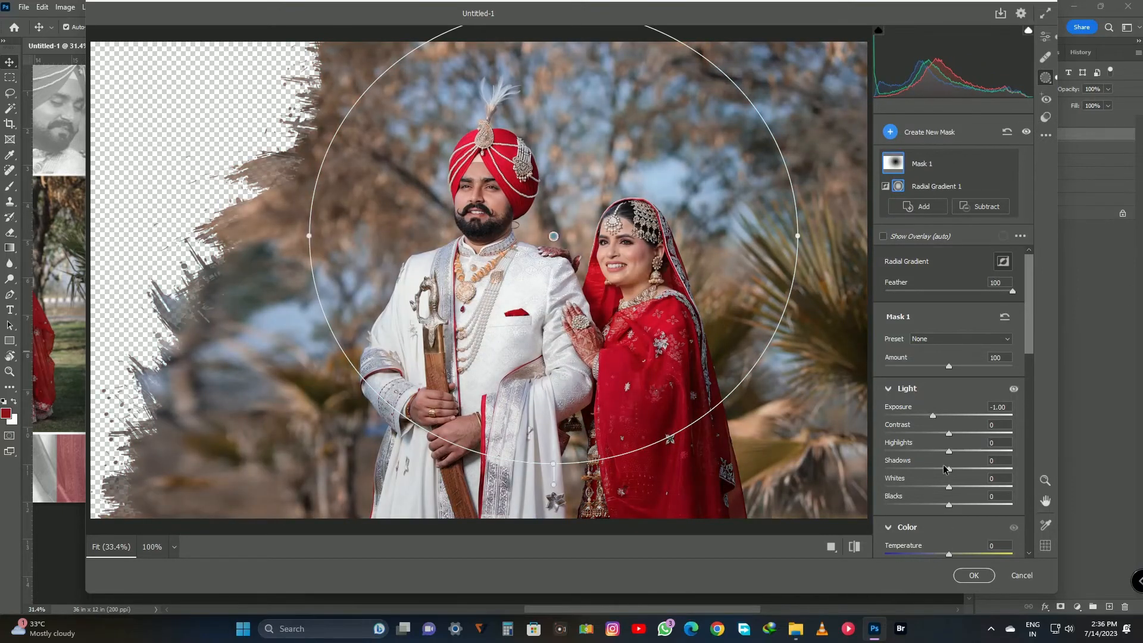
left_click_drag(944, 466, 911, 464)
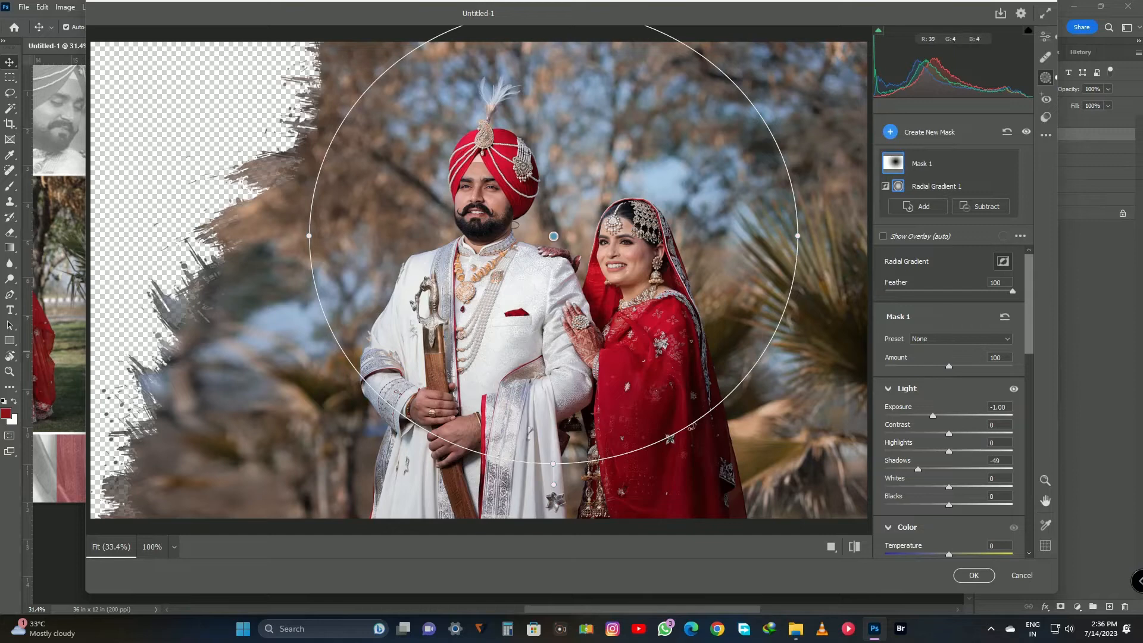
Enlarge the radial mask to surround more of the couple and apply the Camera Raw edits.
left_click_drag(540, 472, 604, 506)
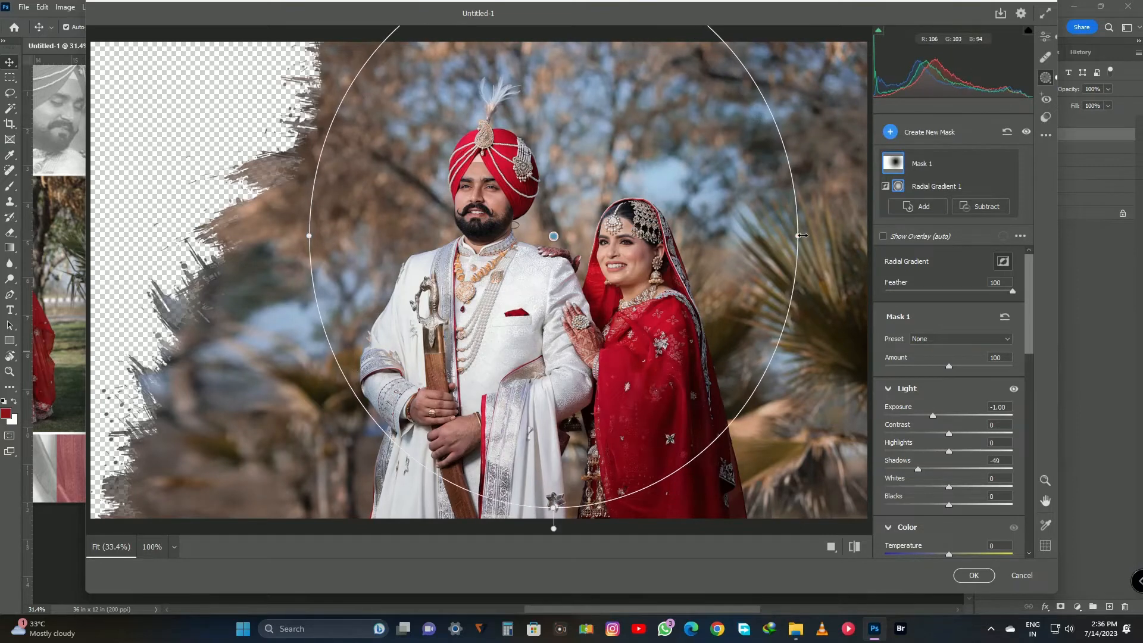
left_click_drag(803, 236, 870, 236)
left_click_drag(543, 238, 550, 228)
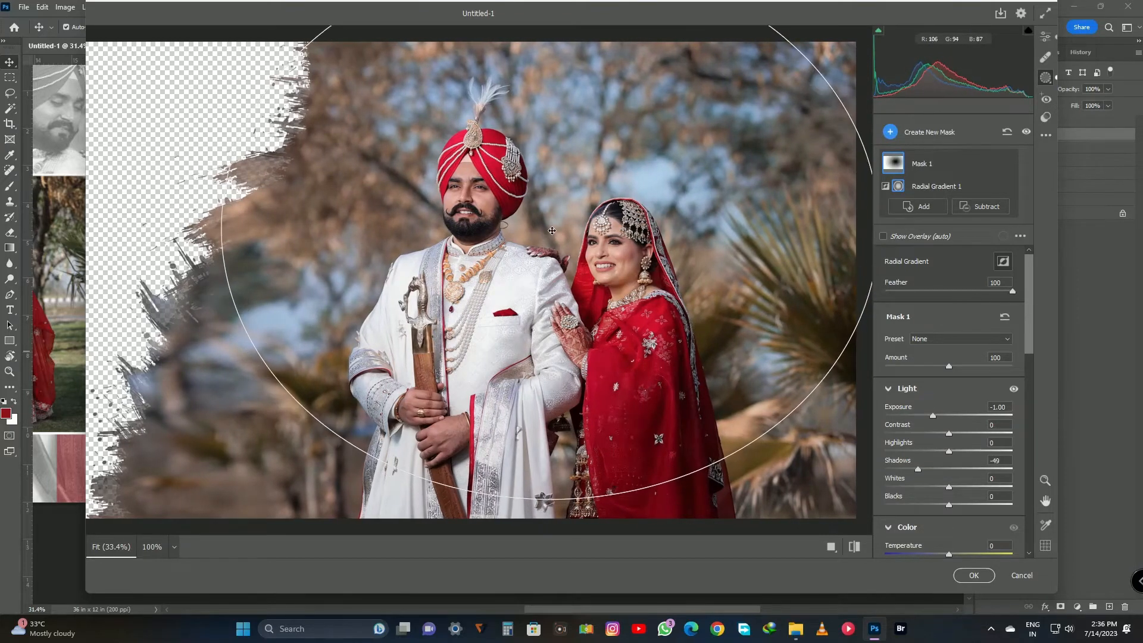
left_click(974, 575)
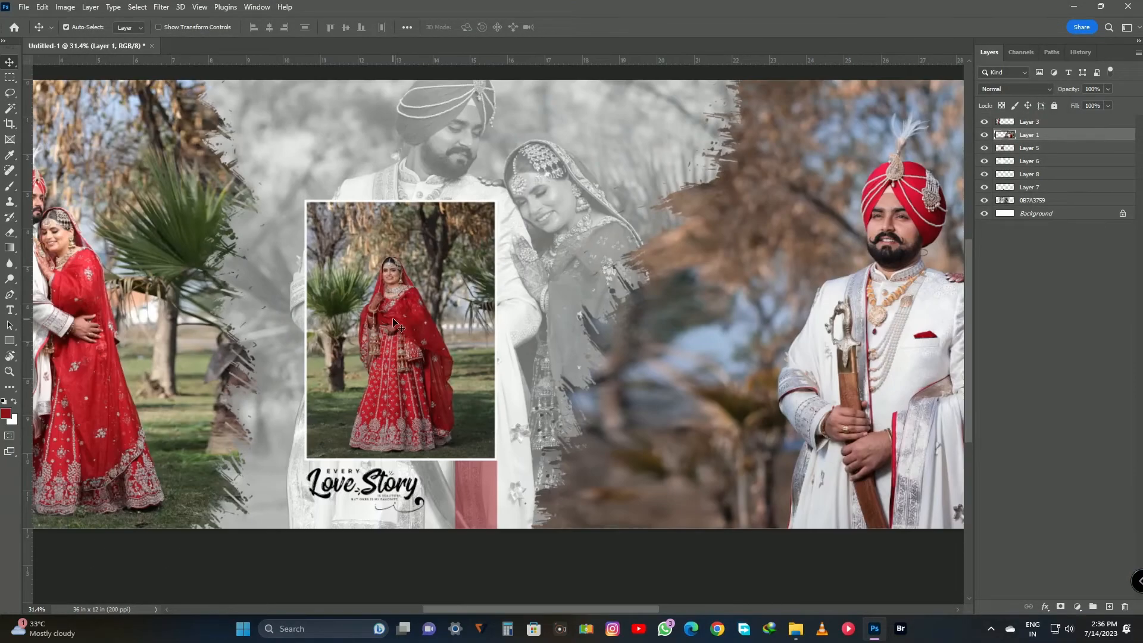
Open the framed bride photo, Layer 5, in the Camera Raw filter and set its Blacks to +100.
left_click(1016, 149)
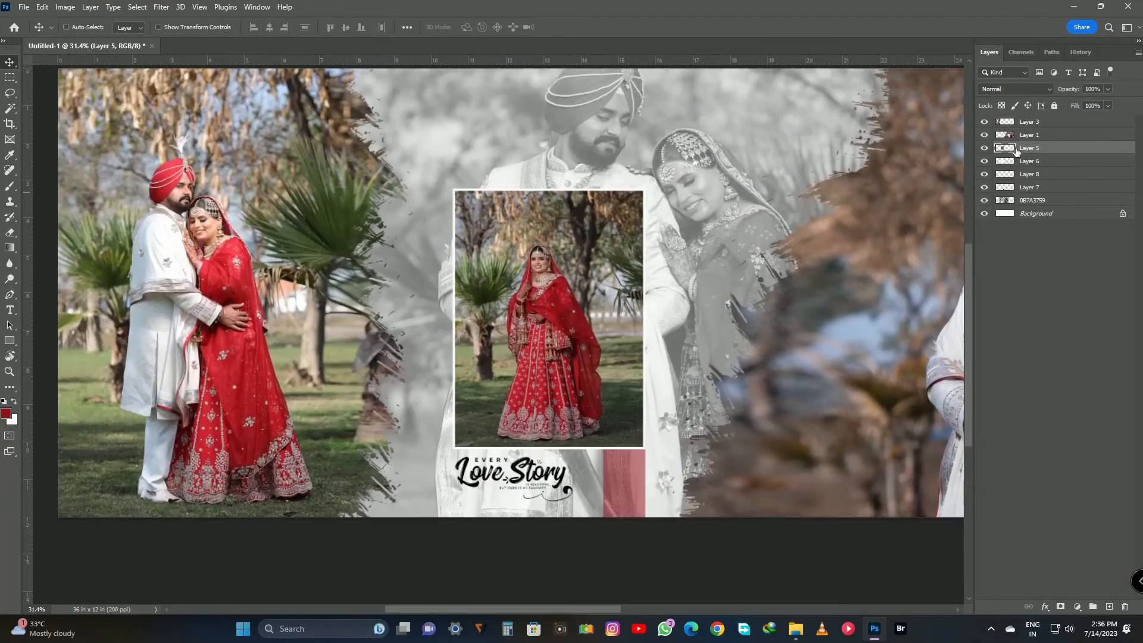
key("ctrl+shift+a")
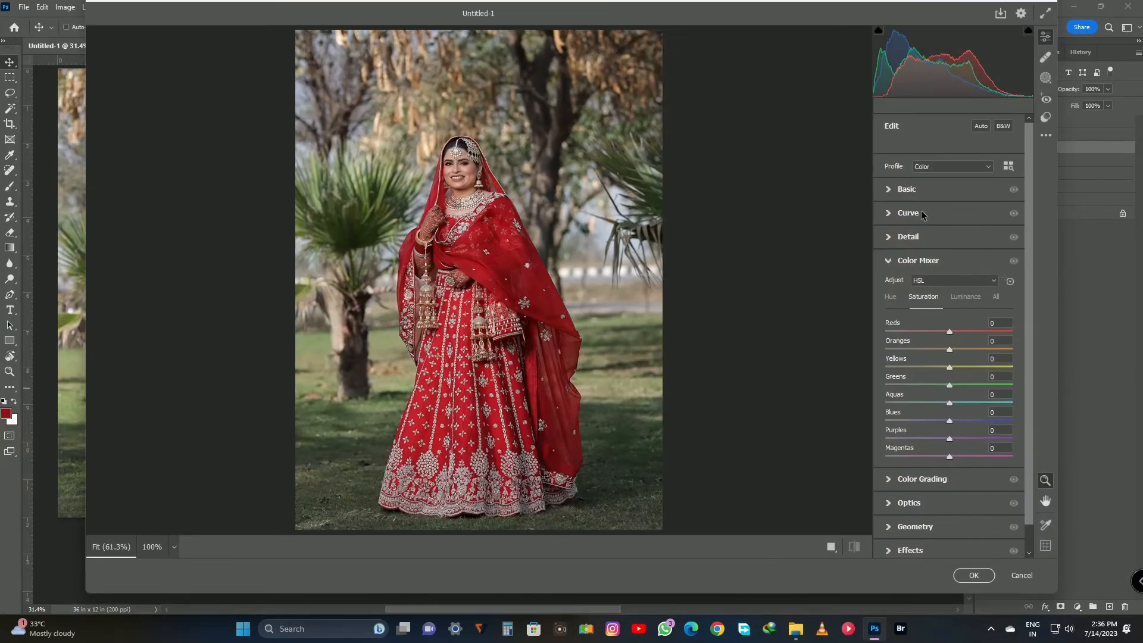
left_click(907, 188)
left_click_drag(953, 373, 1037, 385)
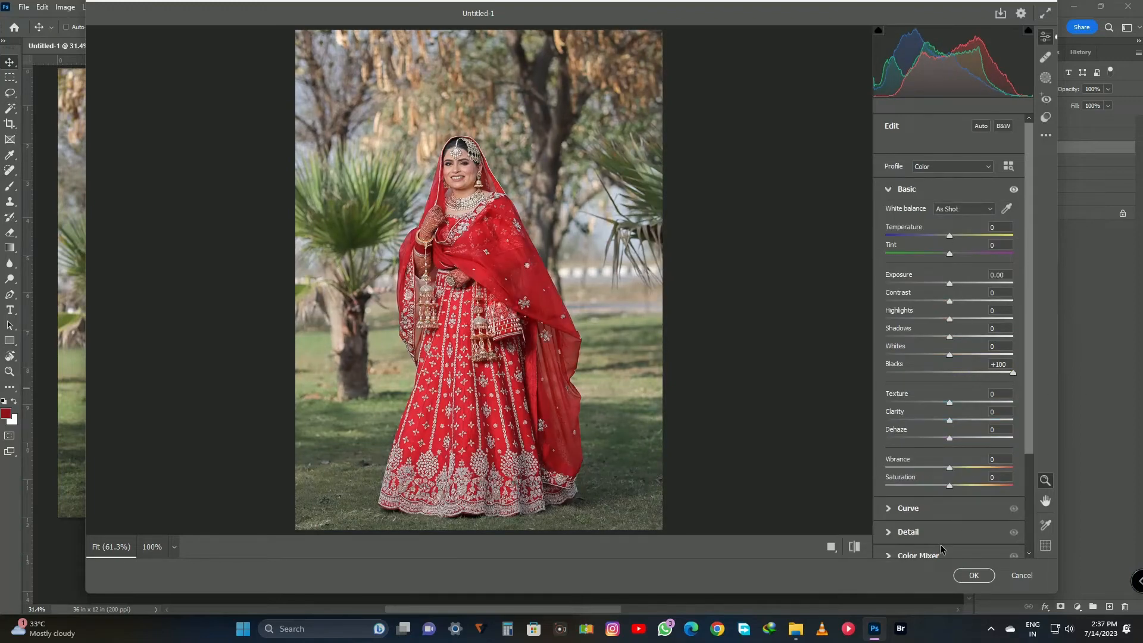
Set the bride photo's Oranges luminance to +25 and Shadows to -89.
left_click(918, 555)
left_click(966, 297)
left_click_drag(950, 349, 971, 351)
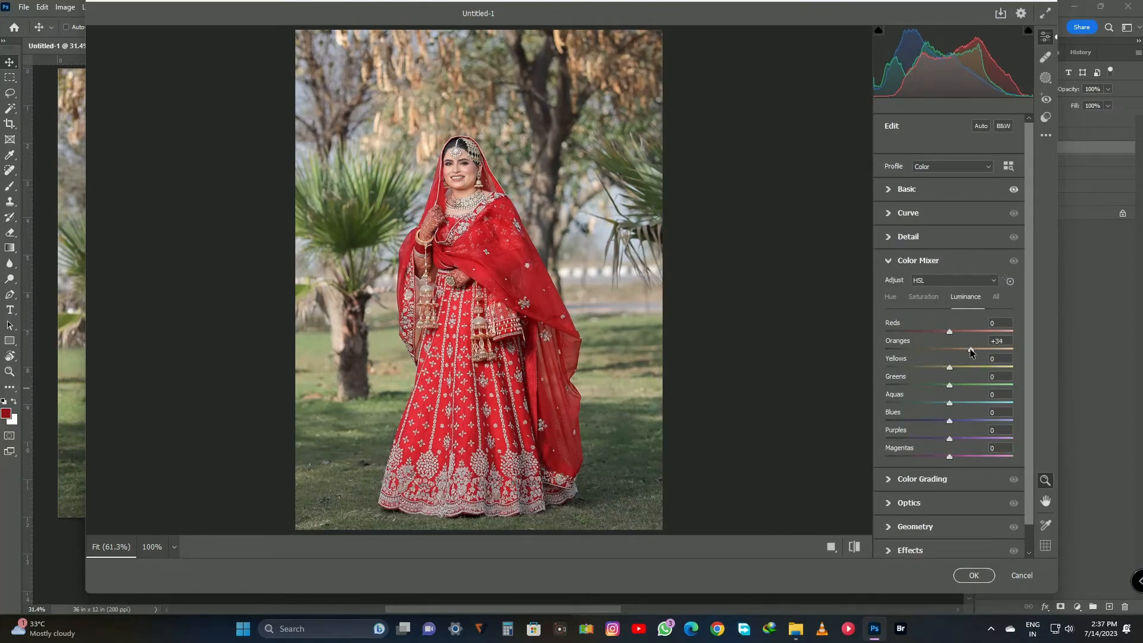
left_click(908, 190)
left_click_drag(949, 337, 892, 334)
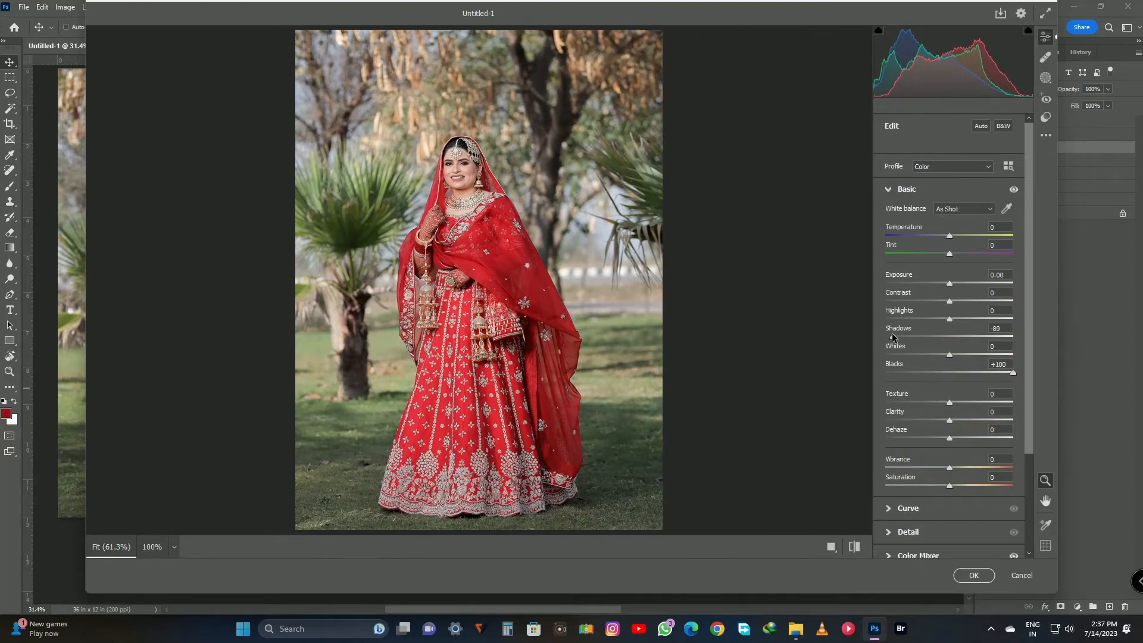
Brighten the bride photo by setting the global color grading Luminance to +19.
left_click(918, 508)
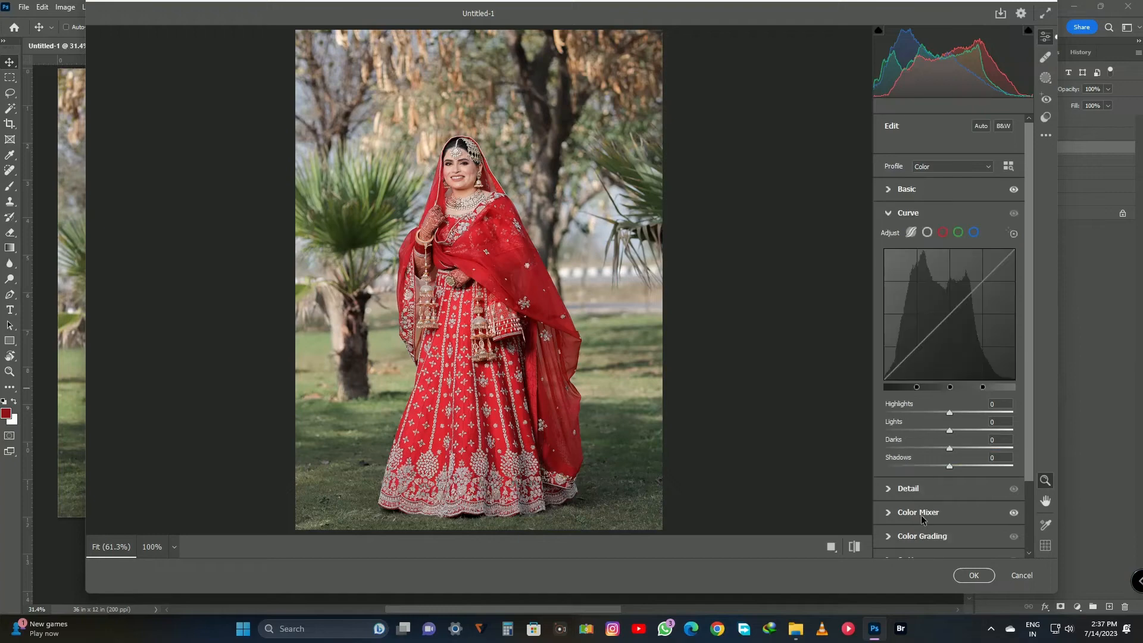
left_click(936, 540)
left_click(999, 233)
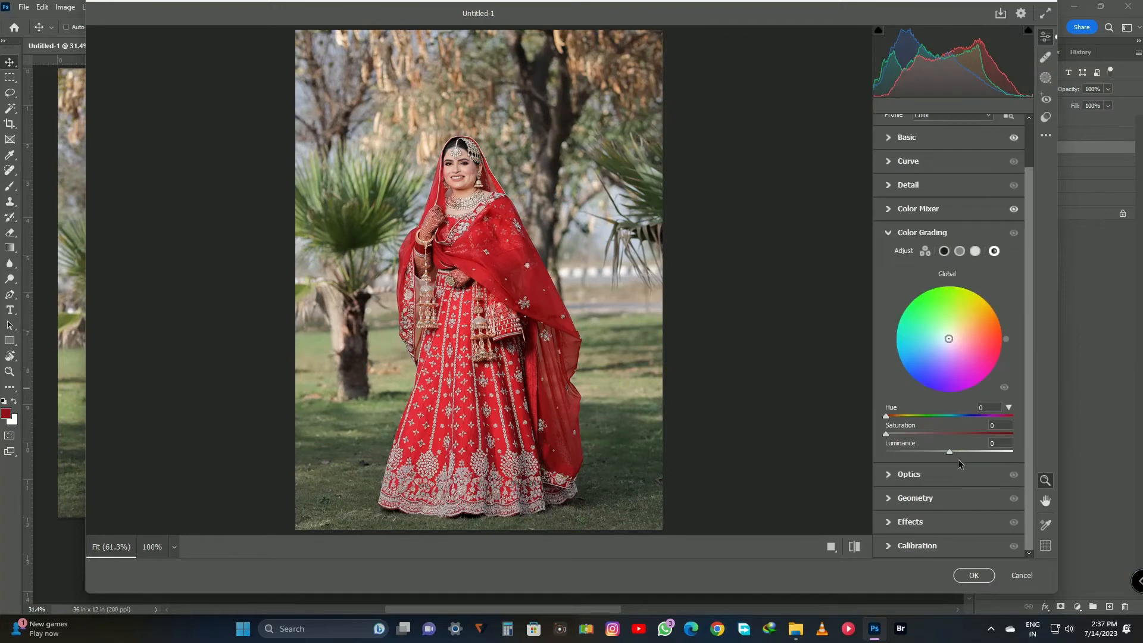
left_click_drag(950, 452, 963, 452)
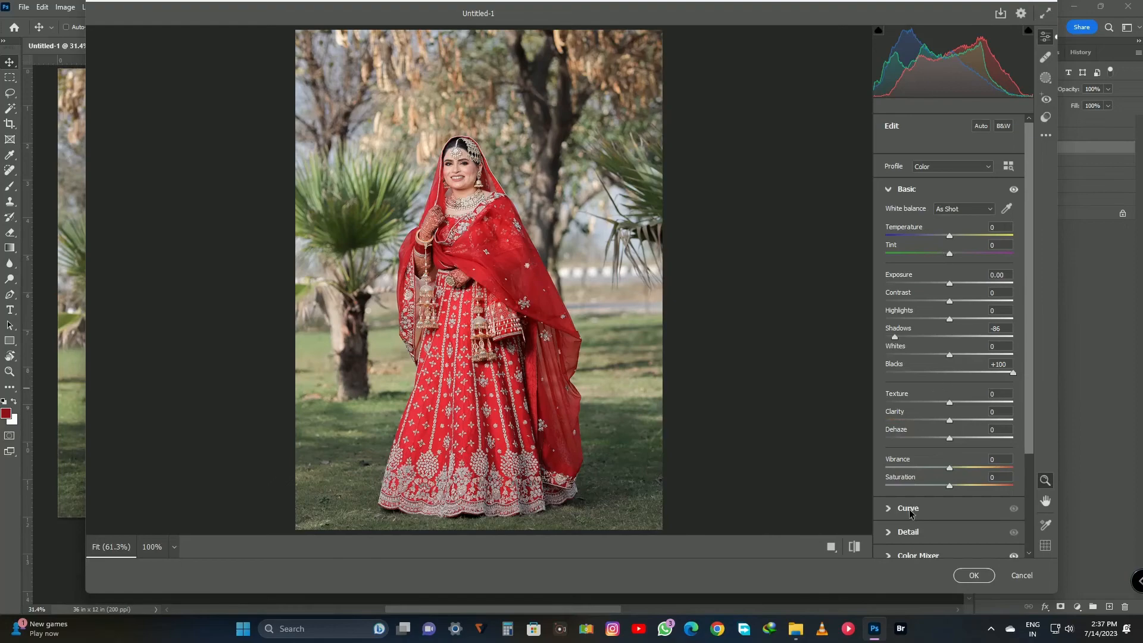
Lower the Shadows of the bride photo's curve slightly and apply the Camera Raw edits.
left_click(909, 509)
mouse_move(949, 466)
left_mouse_down()
mouse_move(917, 465)
mouse_move(934, 470)
left_mouse_up()
left_click(974, 575)
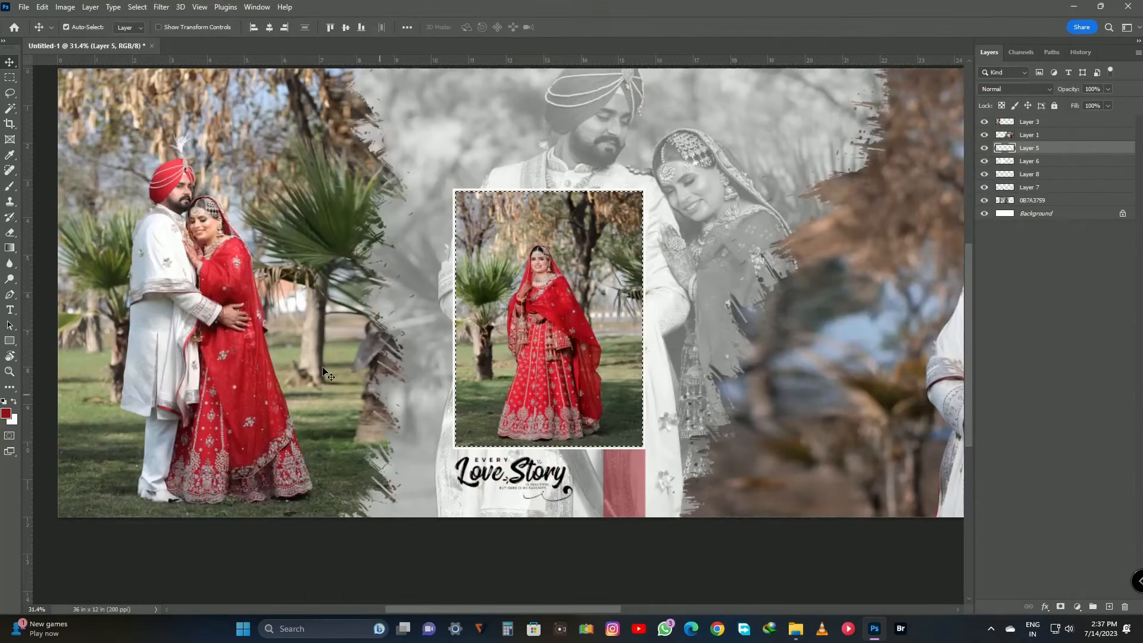
Select the embracing couple photo, Layer 3, and set its Camera Raw Whites to -74 and Blacks to +21.
scroll(286, 314, "left", 5)
left_click(509, 277, "ctrl")
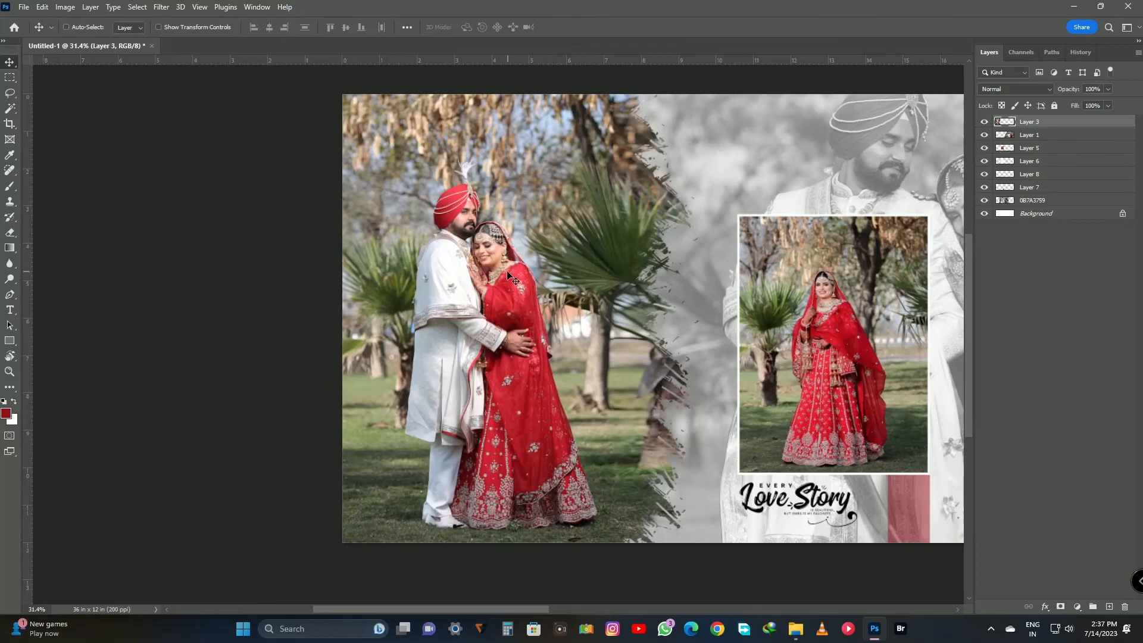
key("ctrl+shift+a")
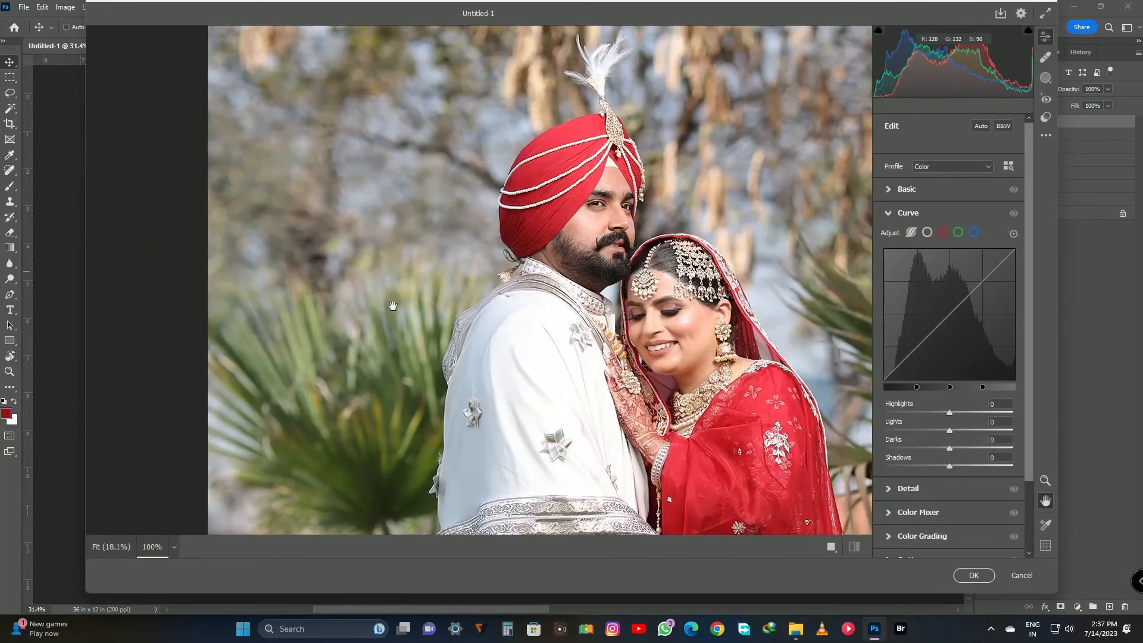
left_click(900, 192)
left_click_drag(945, 355, 961, 377)
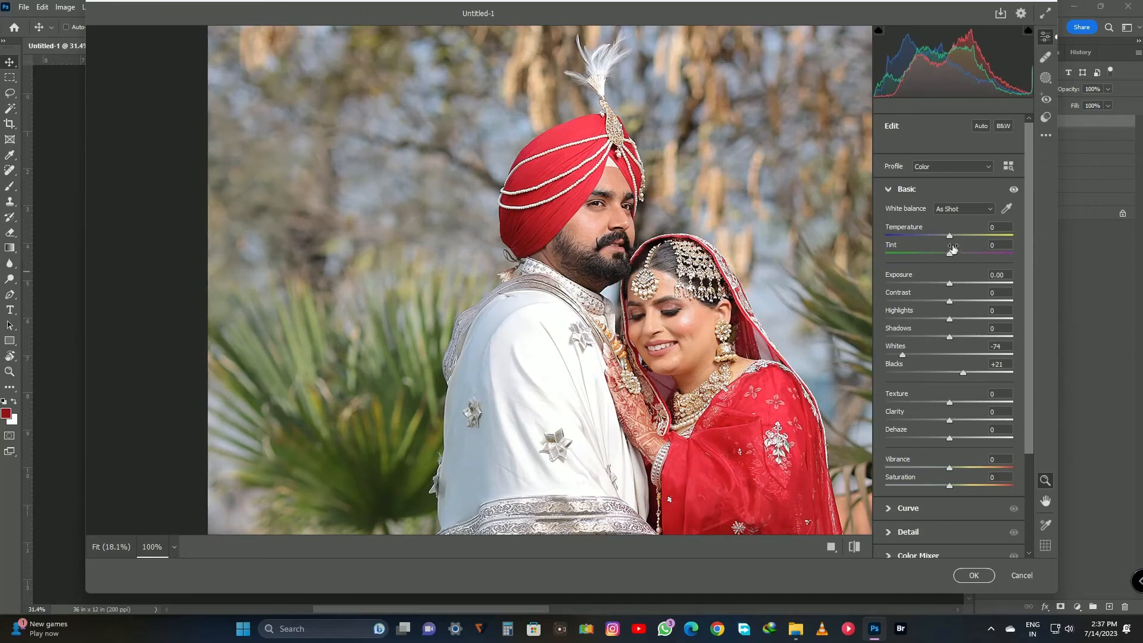
Set the embracing couple photo's Temperature to -2 and its Yellows and Greens hues to -100.
left_click_drag(949, 236, 947, 237)
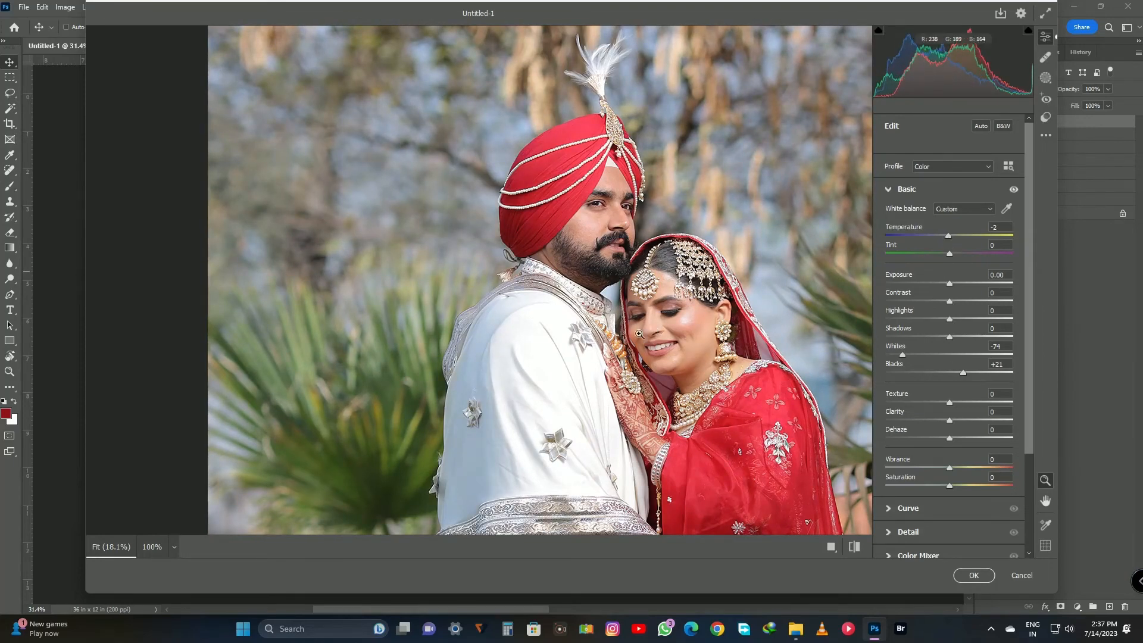
left_click(295, 323)
scroll(941, 500, "down", 2)
left_click(941, 485)
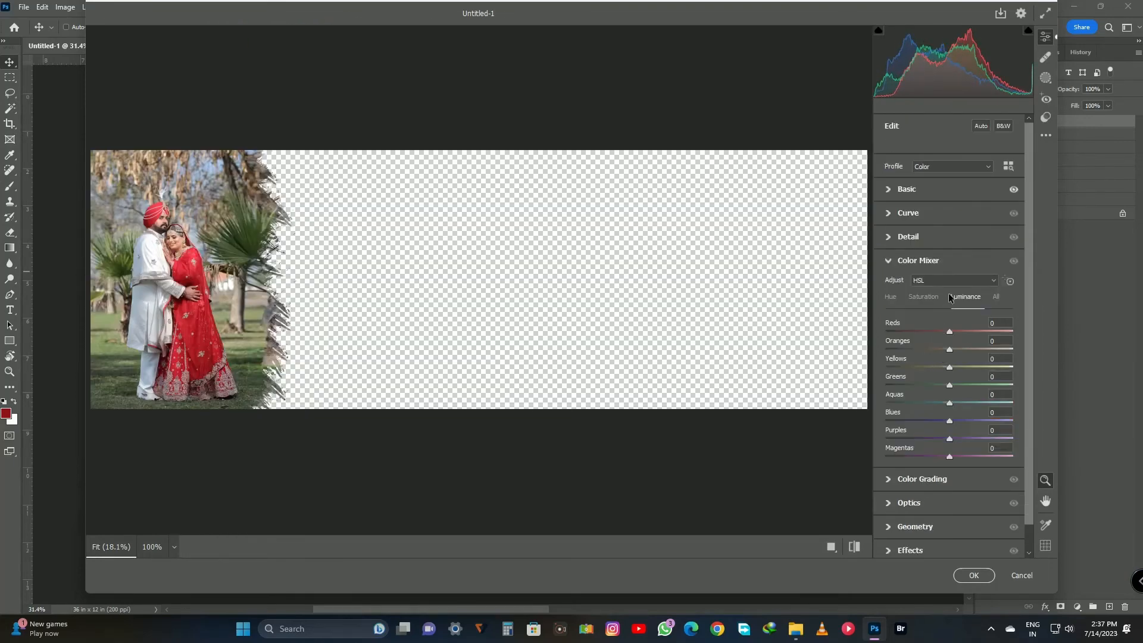
left_click(891, 297)
left_click_drag(946, 370, 866, 368)
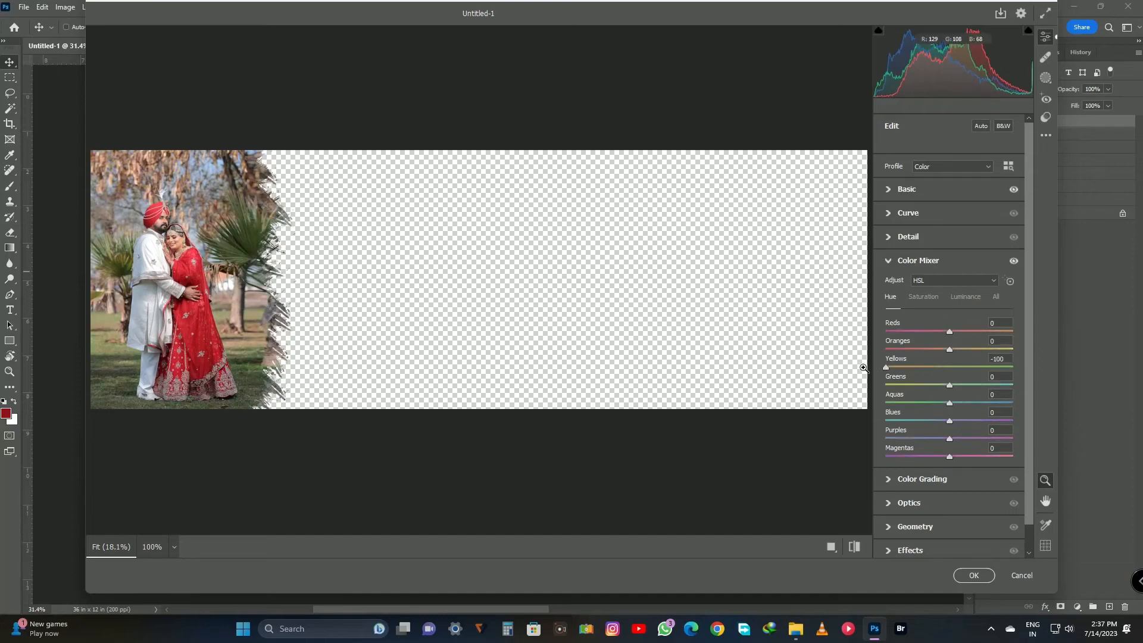
left_click_drag(949, 385, 824, 388)
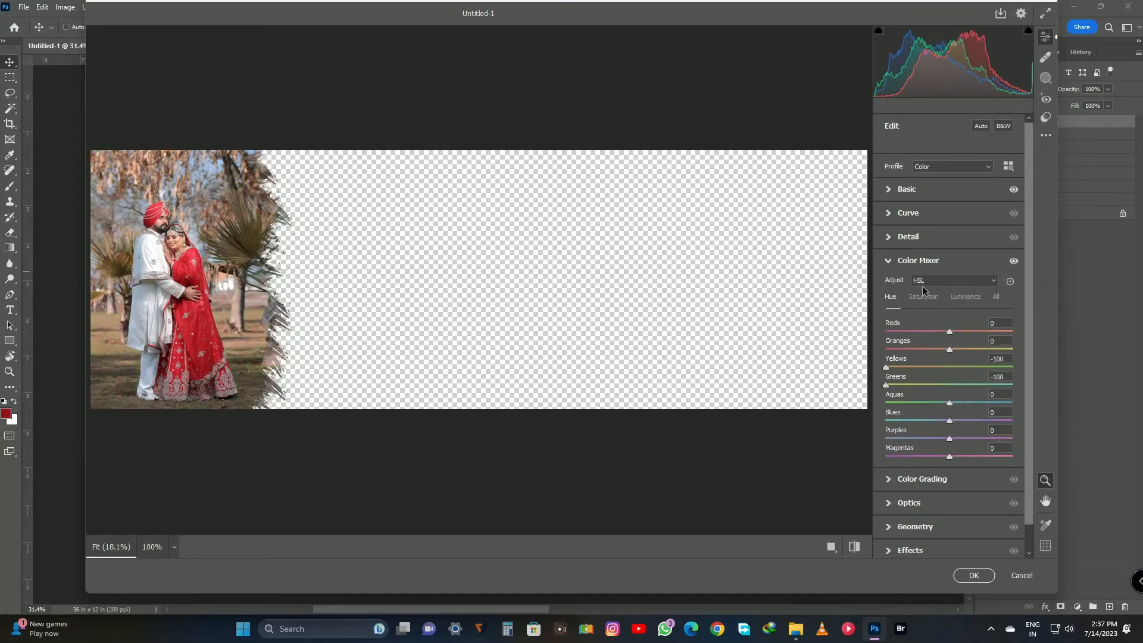
Set the embracing couple photo's Oranges hue to +11 and Oranges luminance to +21.
scroll(947, 482, "down", 1)
left_click(929, 542)
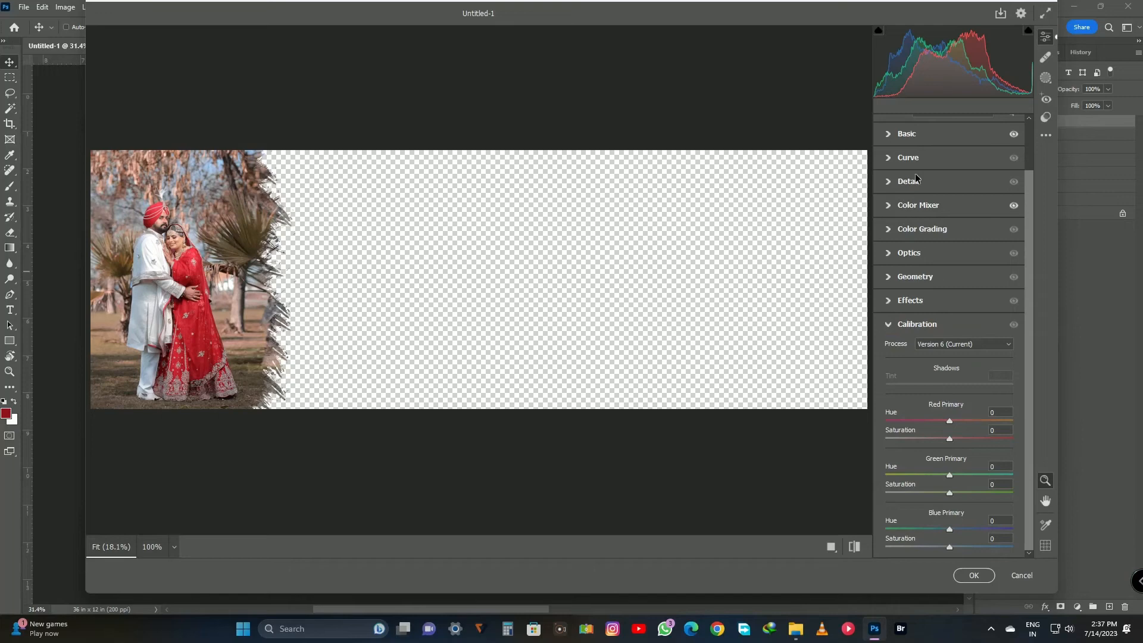
left_click(920, 205)
left_click(923, 296)
mouse_move(950, 349)
left_mouse_down()
mouse_move(937, 351)
mouse_move(957, 350)
left_mouse_up()
left_click(895, 297)
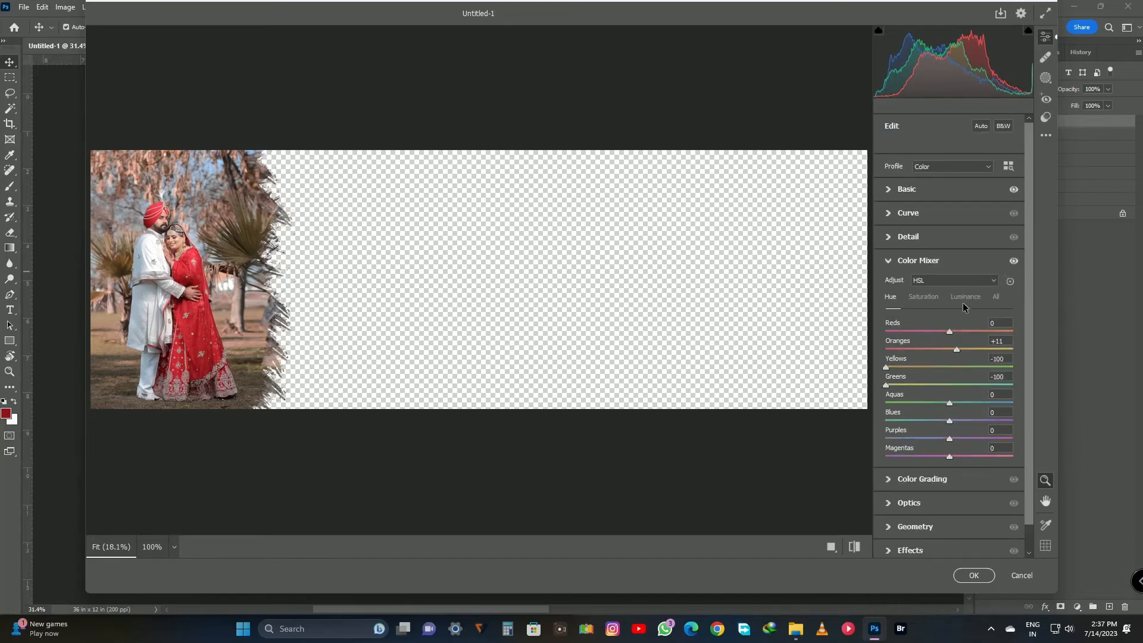
left_click(965, 297)
left_click(966, 347)
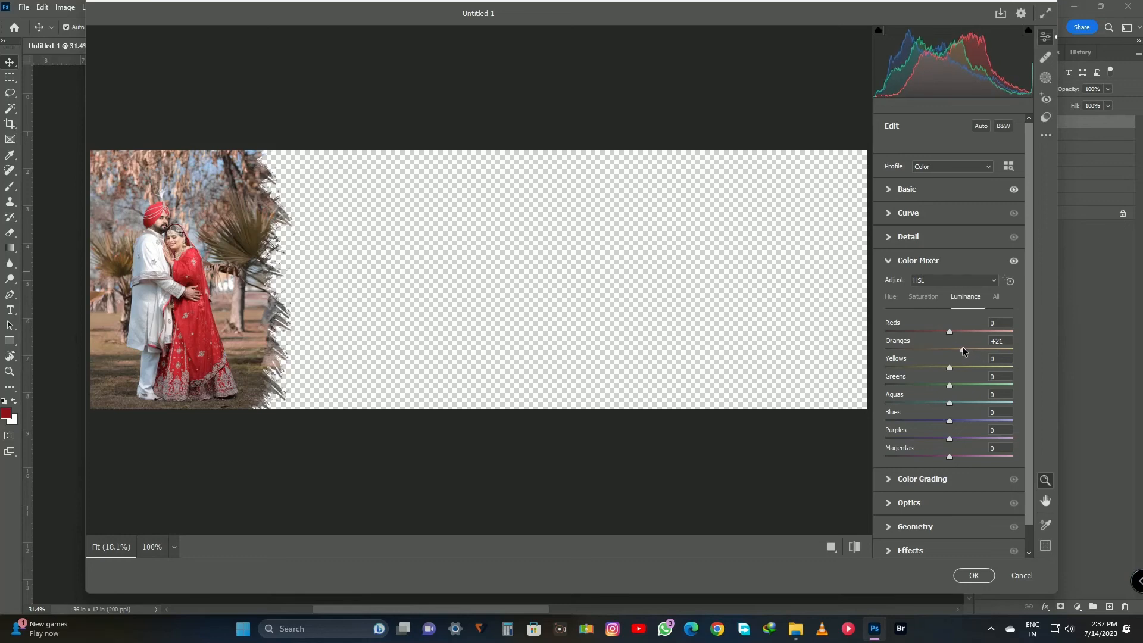
Lower the embracing couple photo's basic Shadows and raise its Contrast slightly.
left_click(910, 191)
left_click_drag(942, 338, 918, 338)
left_click_drag(958, 303, 962, 307)
Lower the Shadows of the embracing couple photo's curve slightly and apply the Camera Raw edits.
left_click(909, 509)
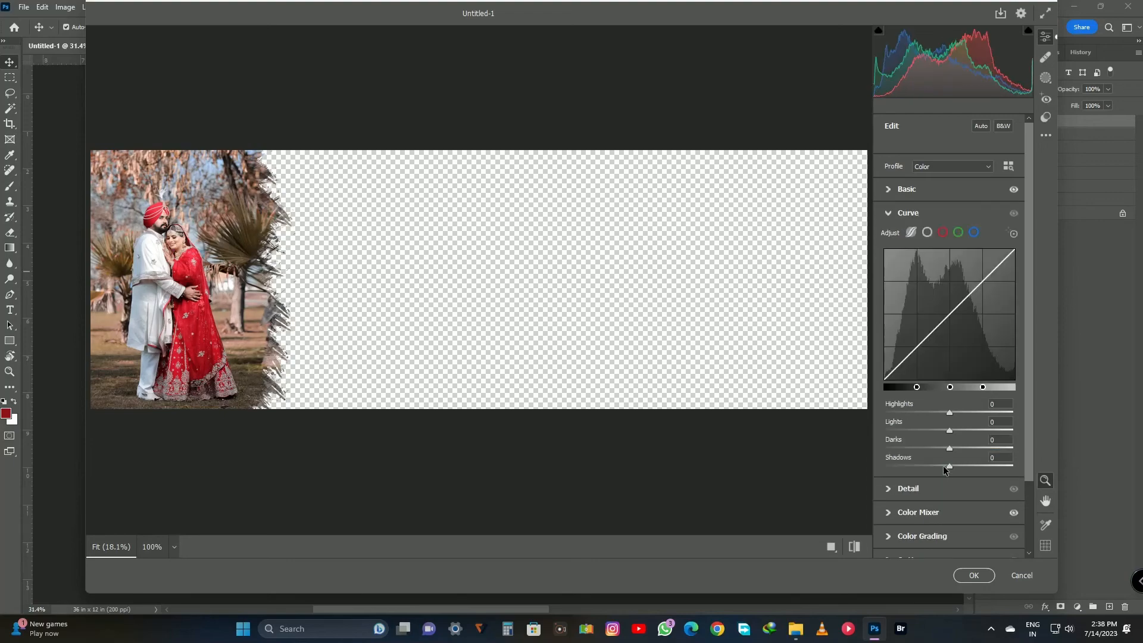
left_click_drag(949, 466, 939, 467)
left_click(973, 575)
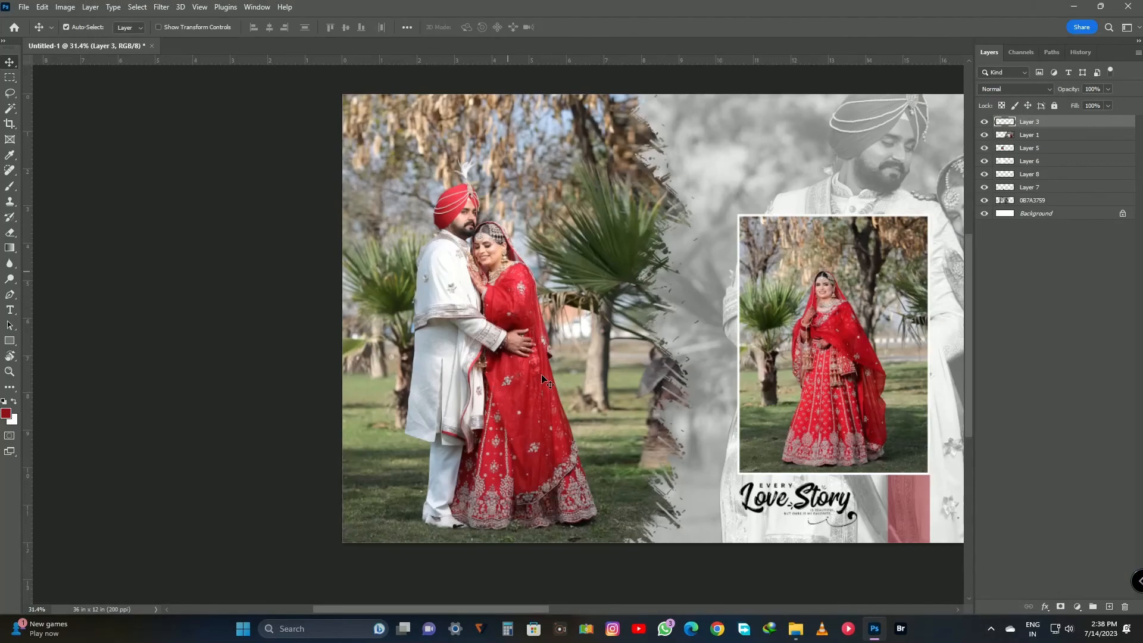
Set the grayscale backdrop layer 0B7A3759 to 60% opacity and use Levels to deepen its blacks and brighten its midtones and whites.
scroll(611, 189, "right", 5)
left_click(611, 189)
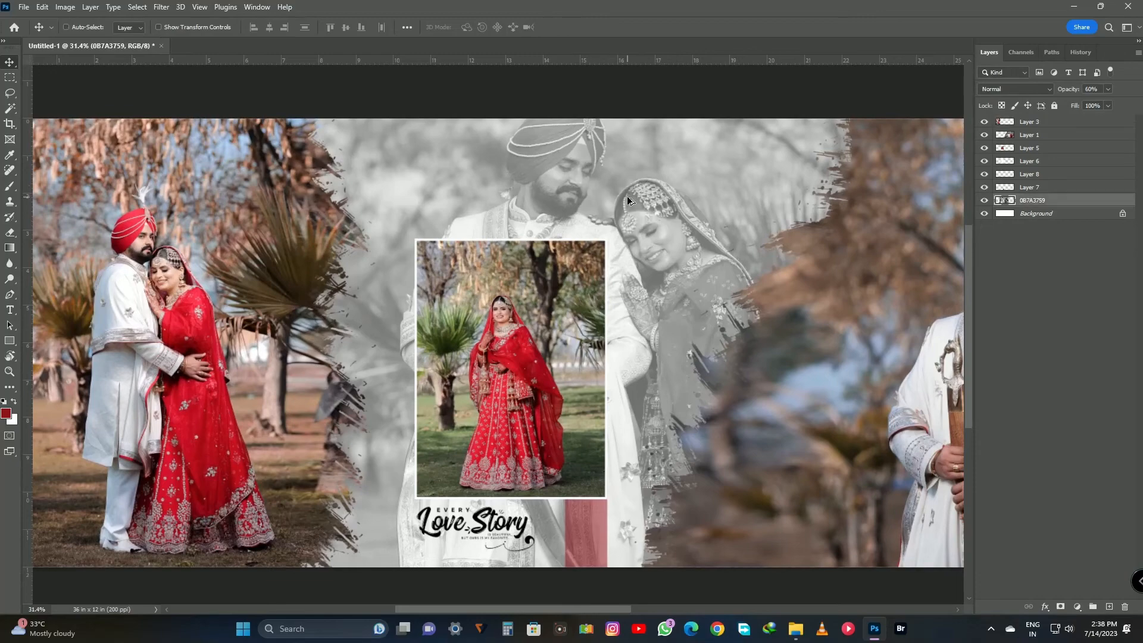
key("6")
key("ctrl+l")
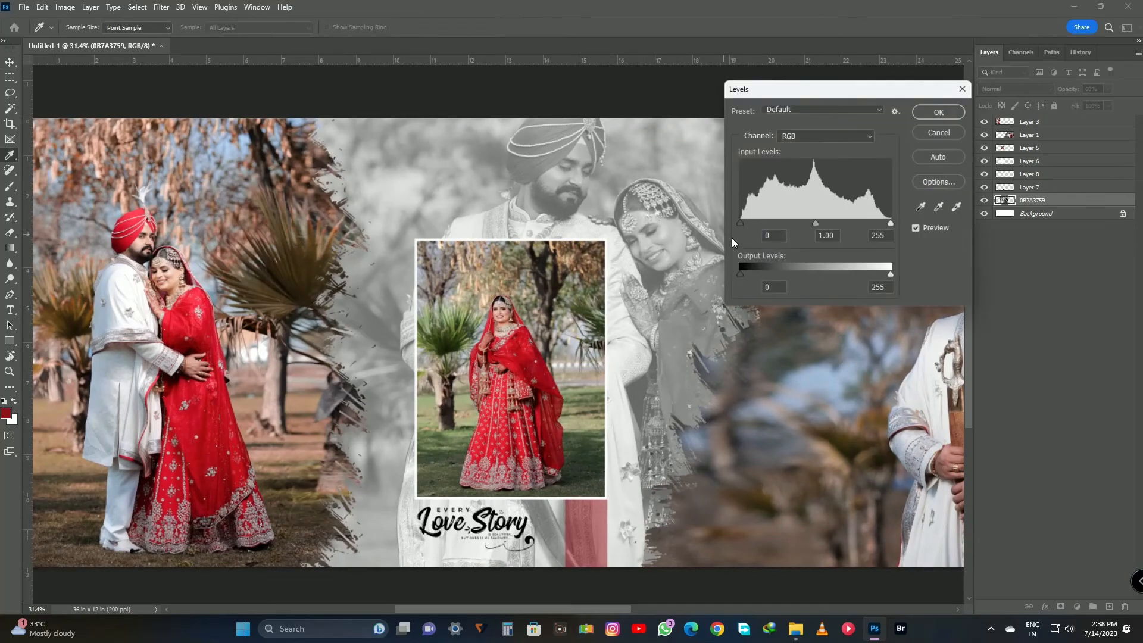
left_click_drag(815, 223, 801, 224)
left_click_drag(891, 224, 876, 224)
left_click_drag(740, 222, 752, 221)
key("Return")
Select the large couple photo, Layer 1, and brighten its midtones with a Curves point at input 119, output 134.
key("ctrl+0")
scroll(531, 292, "down", 2)
scroll(527, 316, "left", 1)
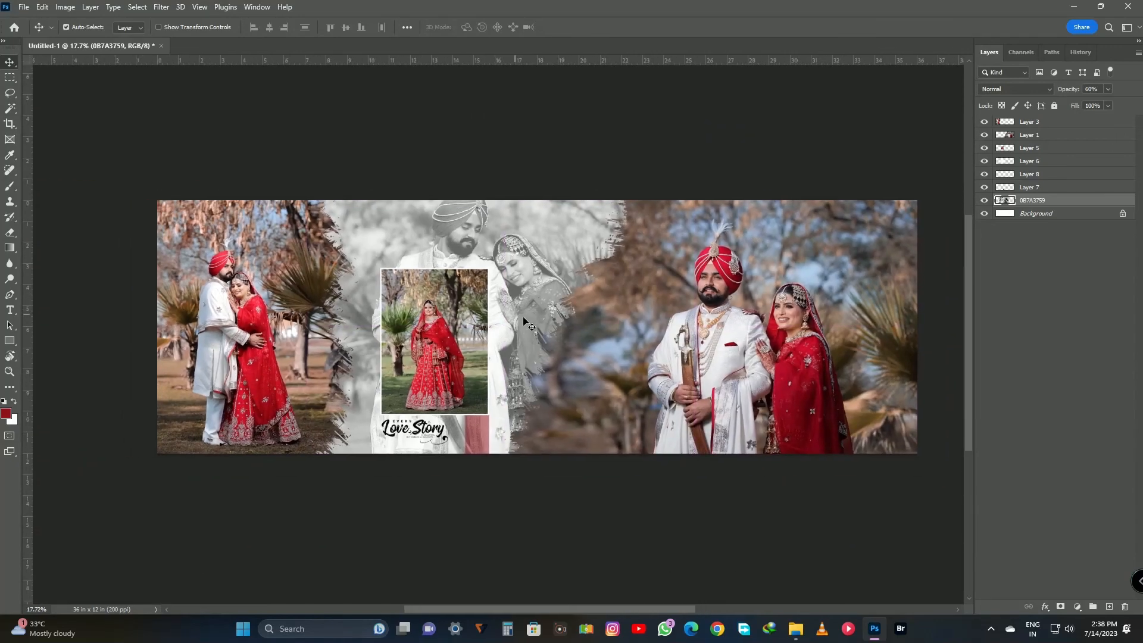
scroll(701, 332, "up", 3)
left_click(713, 331)
key("ctrl+m")
left_click_drag(871, 323, 863, 323)
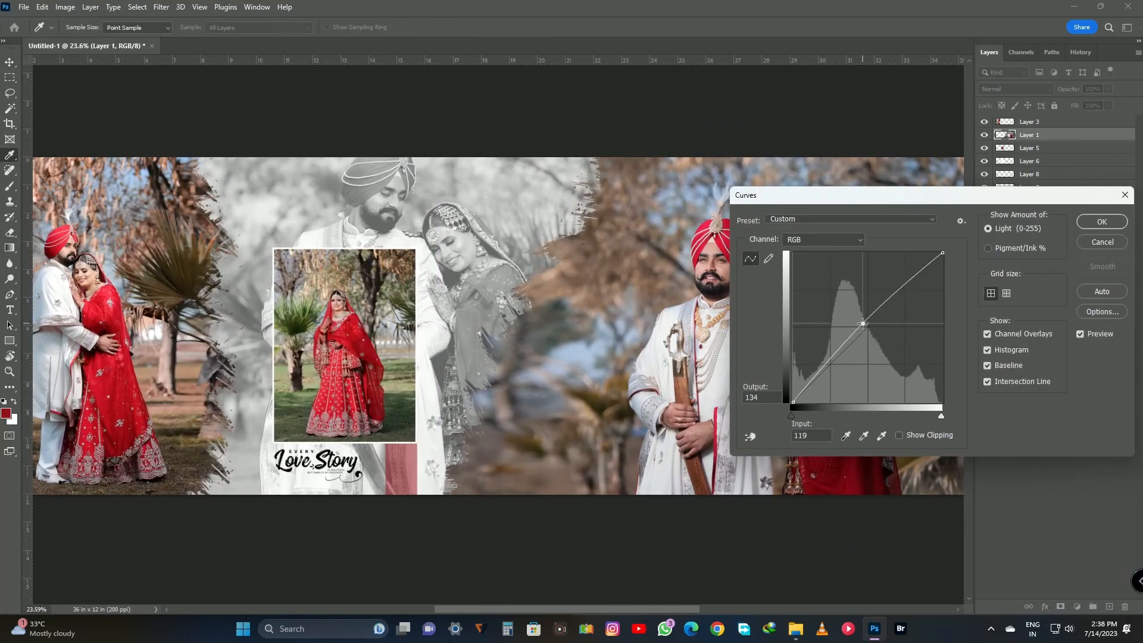
key("Return")
key("ctrl+0")
scroll(720, 334, "down", 1)
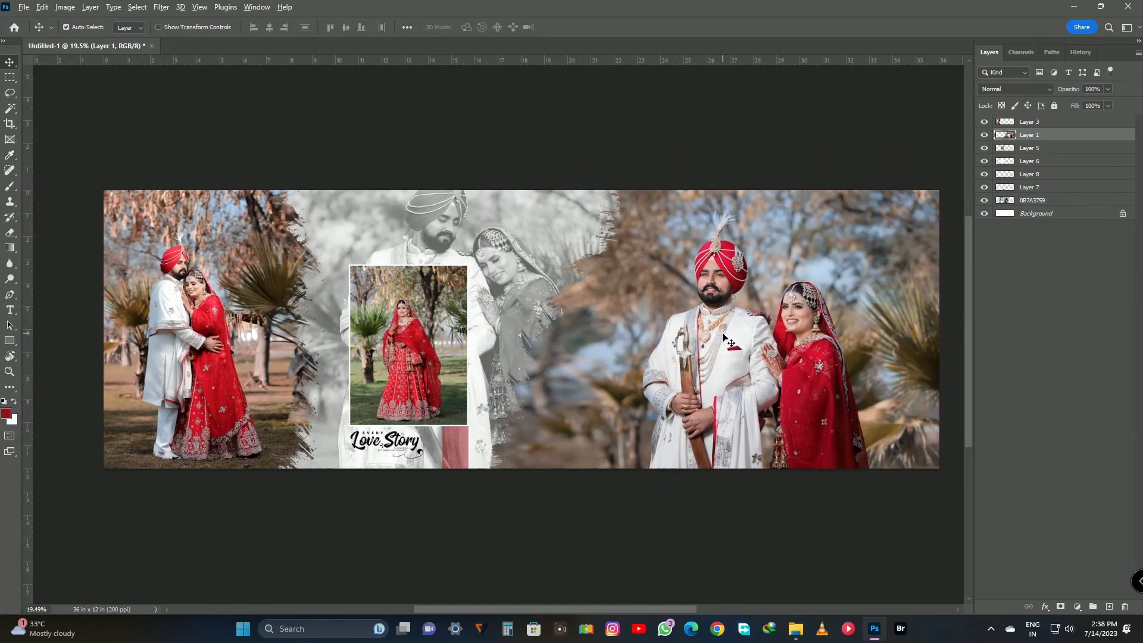
scroll(723, 337, "down", 1)
left_click_drag(724, 354, 707, 350)
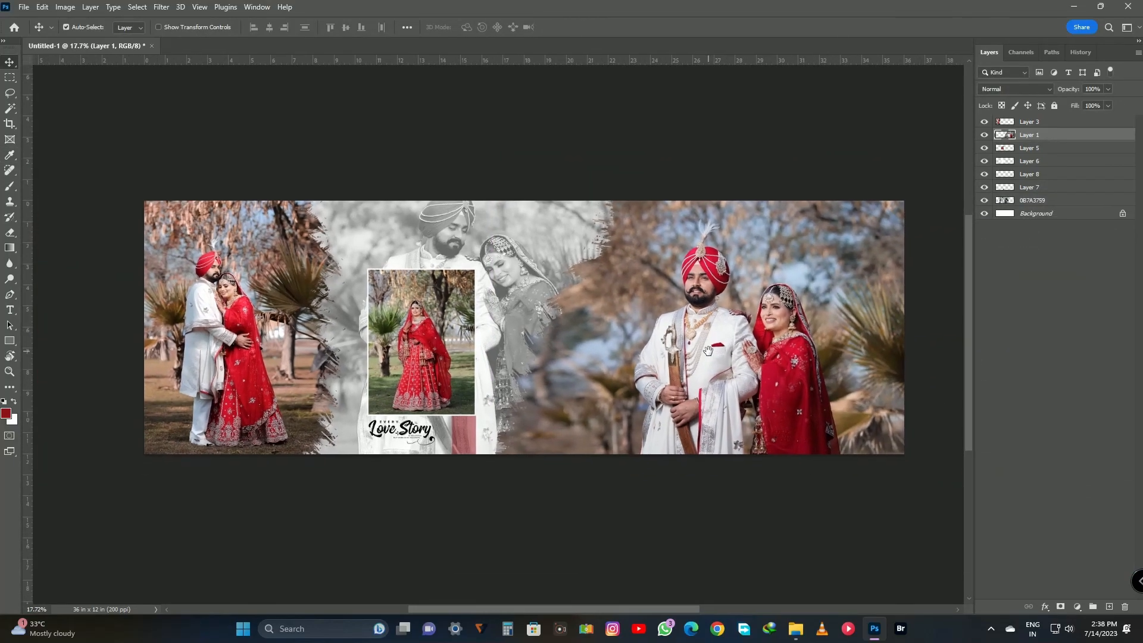
scroll(721, 350, "up", 2)
scroll(691, 350, "down", 1)
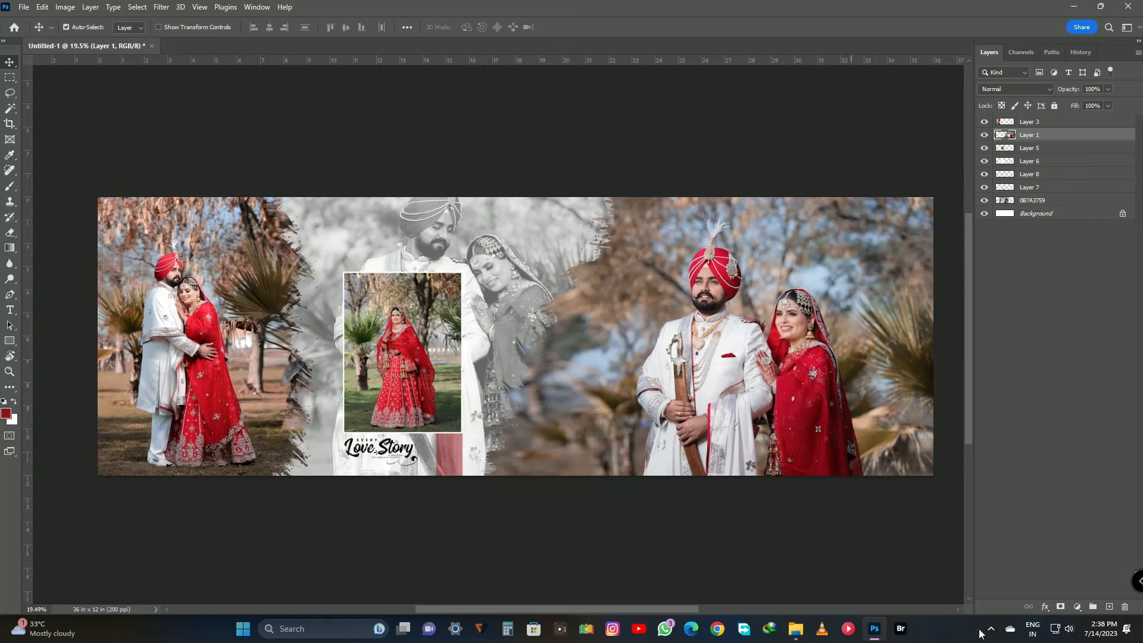
left_click(992, 632)
left_click(946, 543)
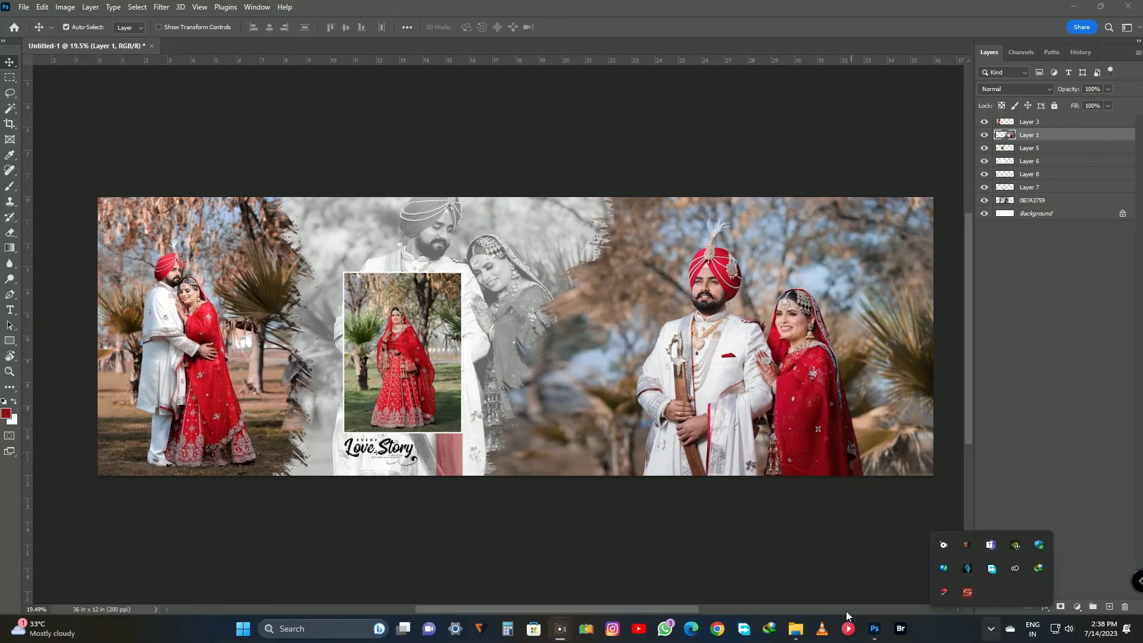